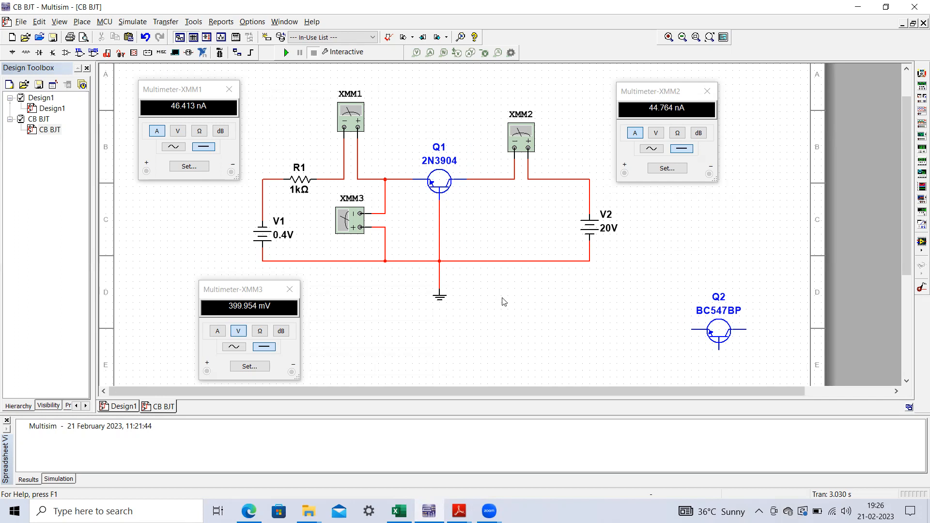
Consult the common-base input characteristics table in Excel and set supply V2 to 1 V in Multisim
{"action": "left_click", "coordinate": [399, 511]}
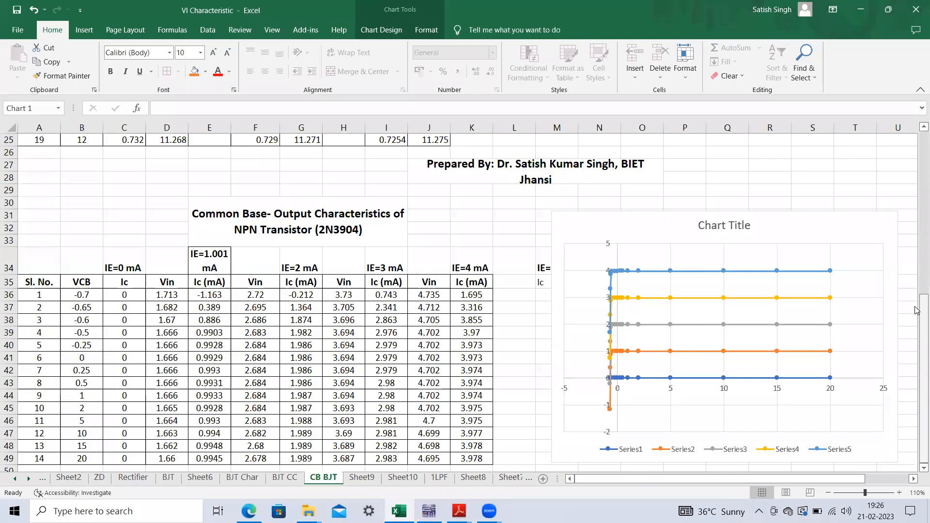
{"action": "left_click_drag", "start_coordinate": [918, 310], "coordinate": [917, 127]}
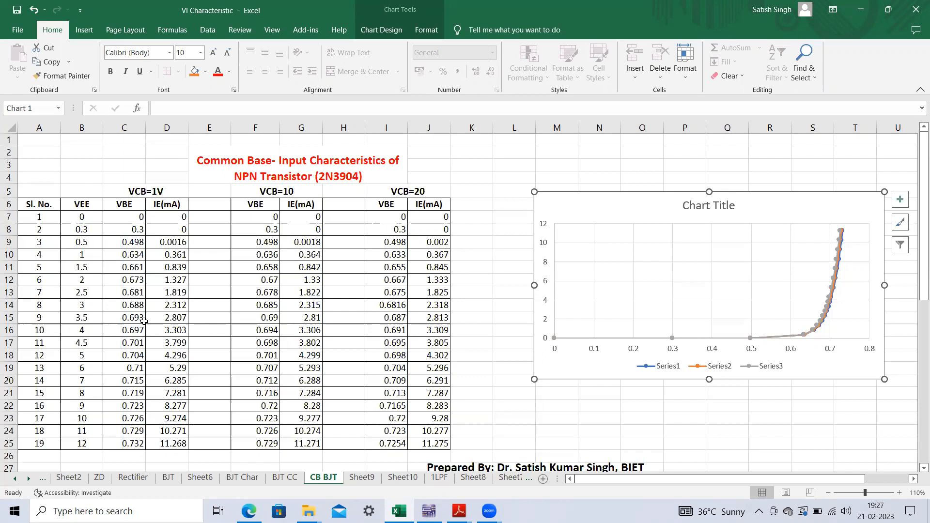
{"action": "left_click", "coordinate": [430, 511]}
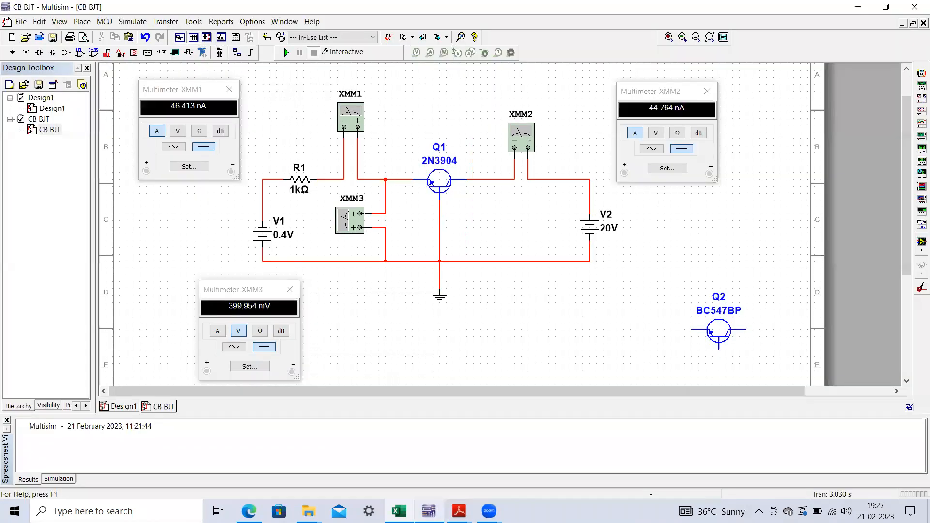
{"action": "double_click", "coordinate": [607, 237]}
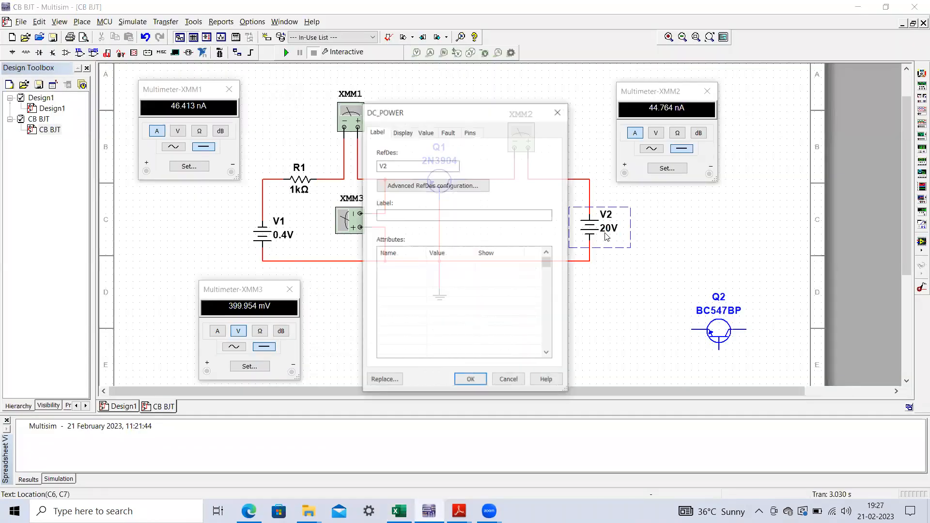
{"action": "left_click", "coordinate": [425, 132]}
{"action": "double_click", "coordinate": [485, 150]}
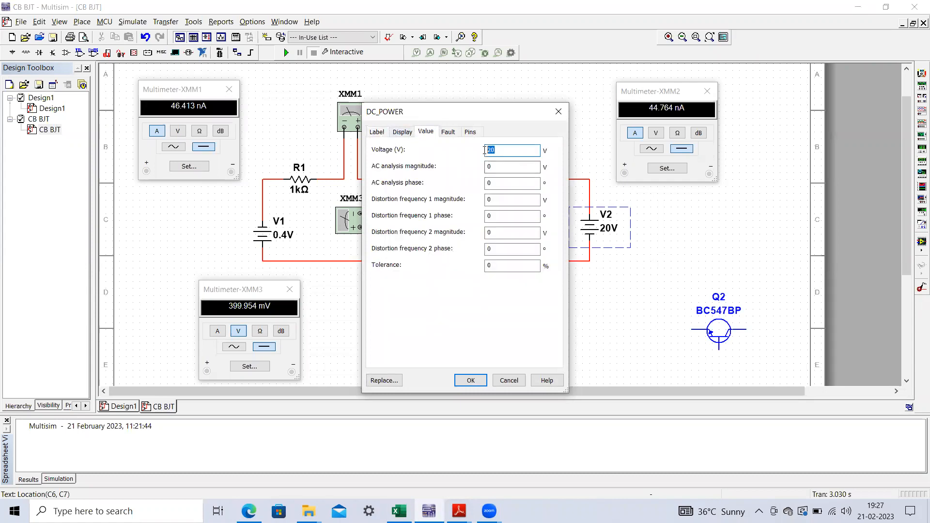
{"action": "type", "text": "1"}
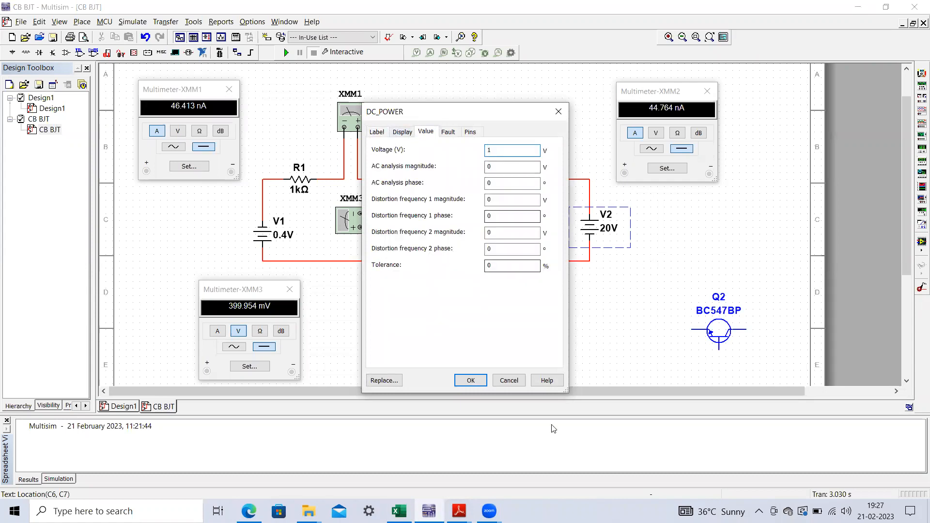
{"action": "left_click", "coordinate": [471, 381]}
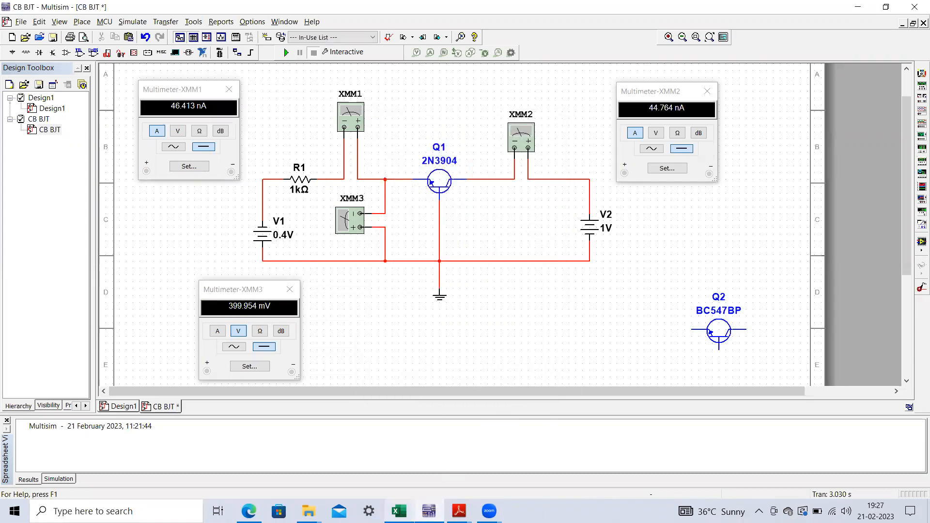
Check the second VEE entry in the Excel table, set V1 to 0.3 V in Multisim and run the simulation
{"action": "left_click", "coordinate": [398, 511]}
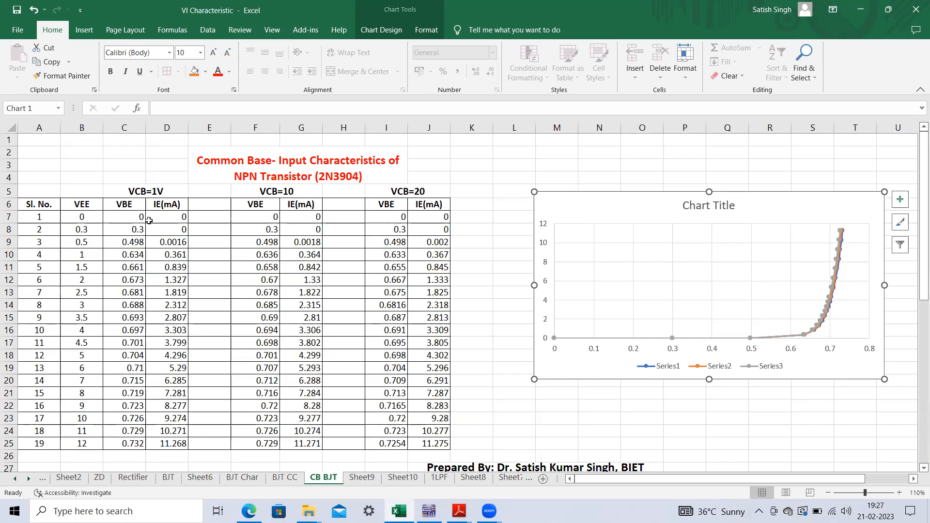
{"action": "left_click", "coordinate": [89, 231]}
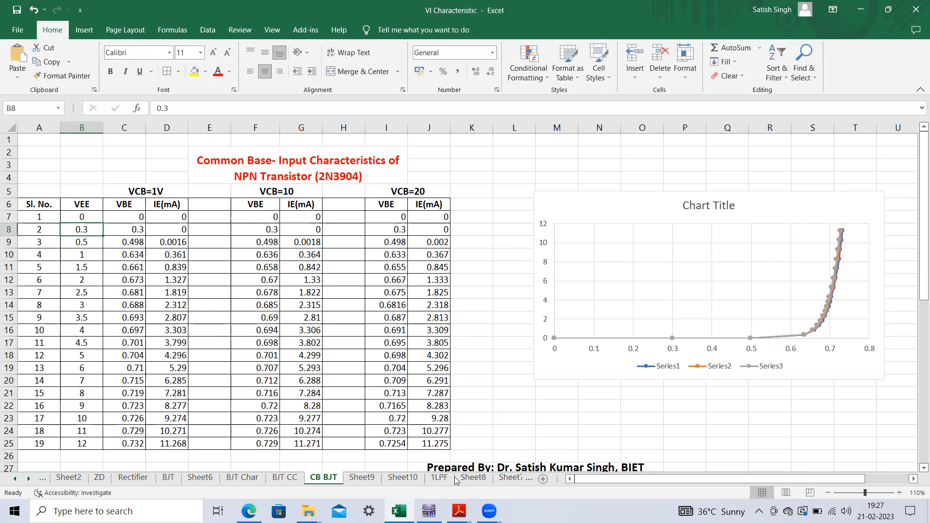
{"action": "left_click", "coordinate": [428, 511]}
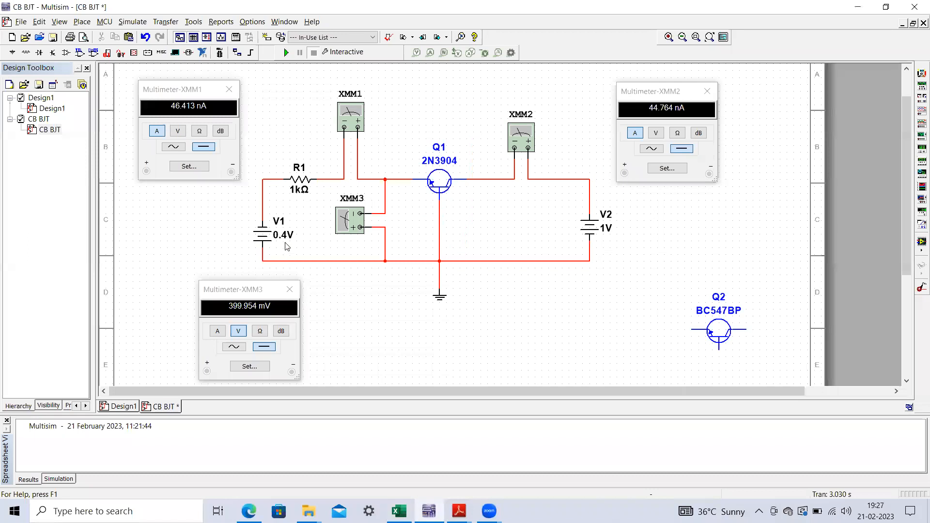
{"action": "double_click", "coordinate": [285, 240]}
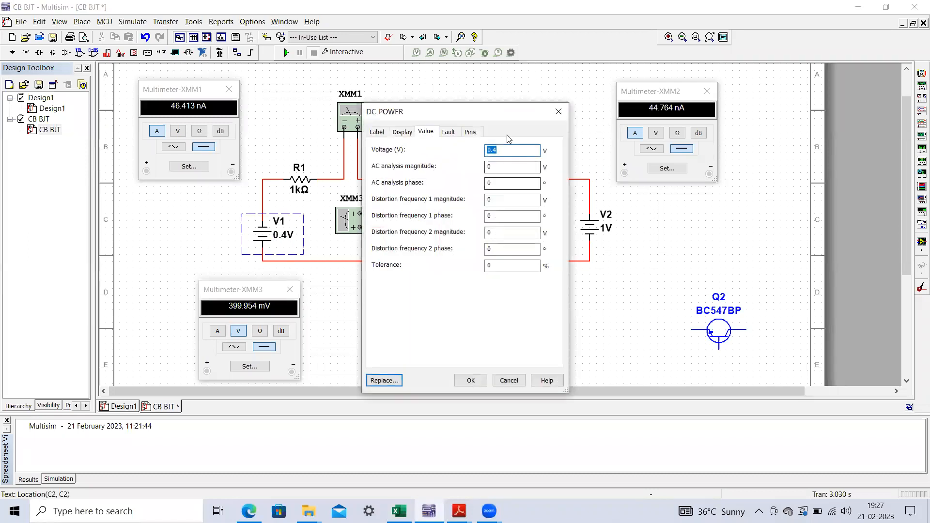
{"action": "left_click", "coordinate": [502, 150]}
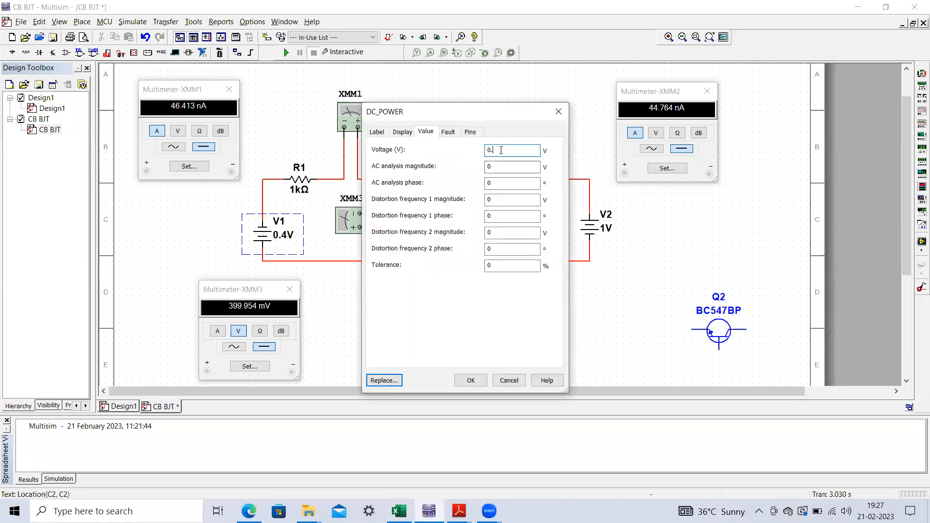
{"action": "left_click", "coordinate": [470, 382]}
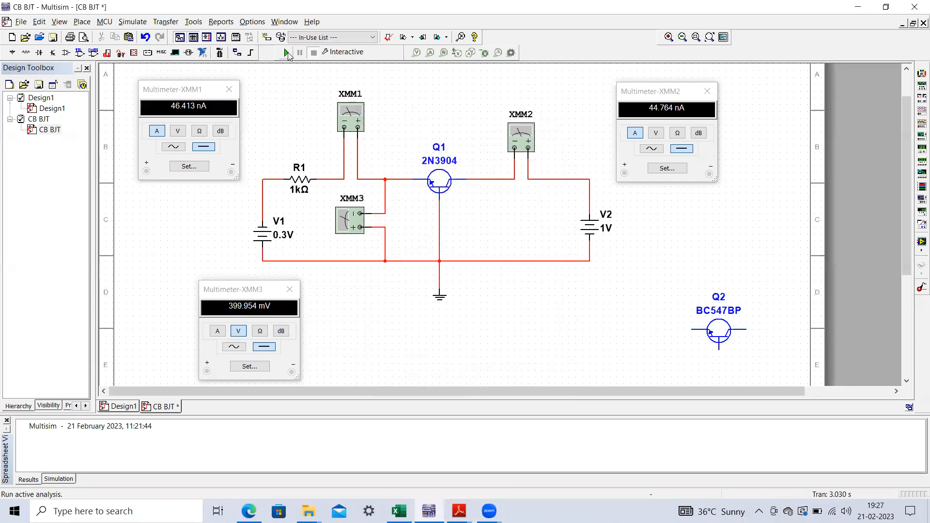
{"action": "left_click", "coordinate": [286, 53]}
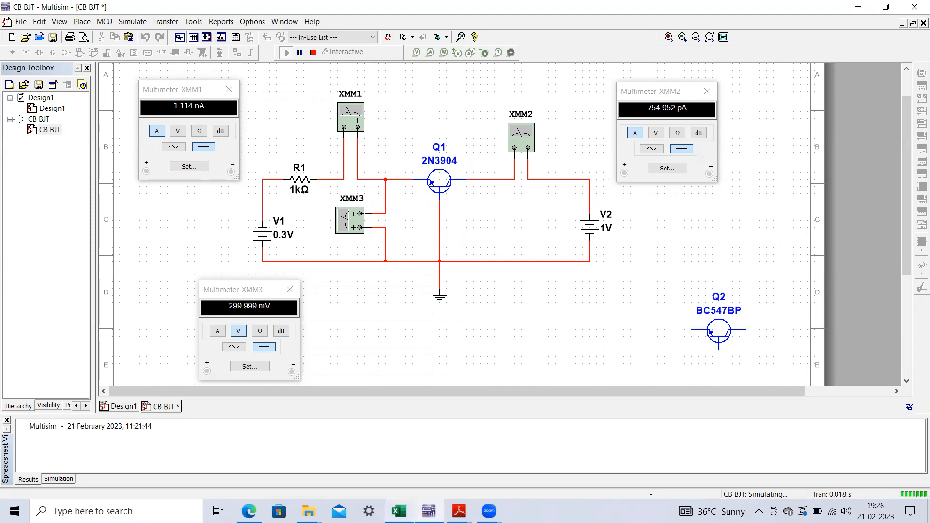
Switch to Excel and check the emitter current recorded for VEE 0.3 V at VCB=1V and the following VEE entry
{"action": "left_click", "coordinate": [399, 511]}
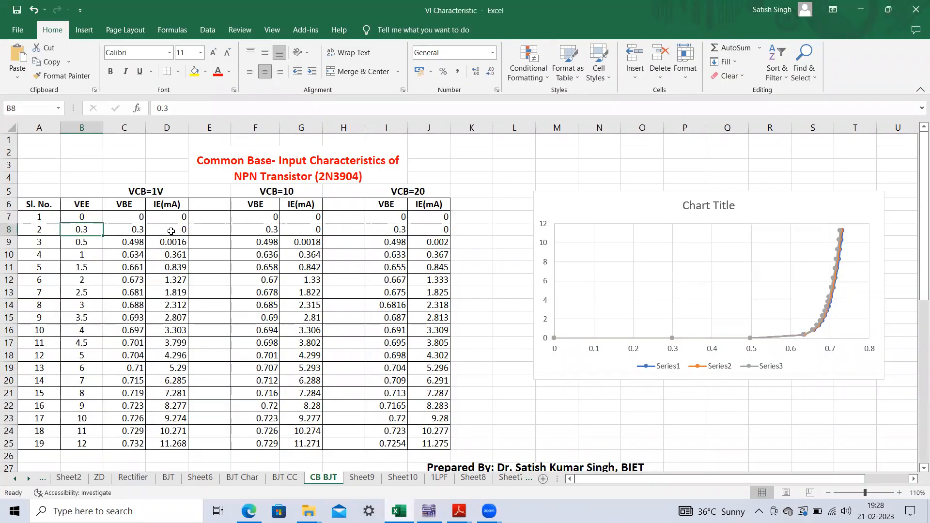
{"action": "left_click", "coordinate": [171, 231]}
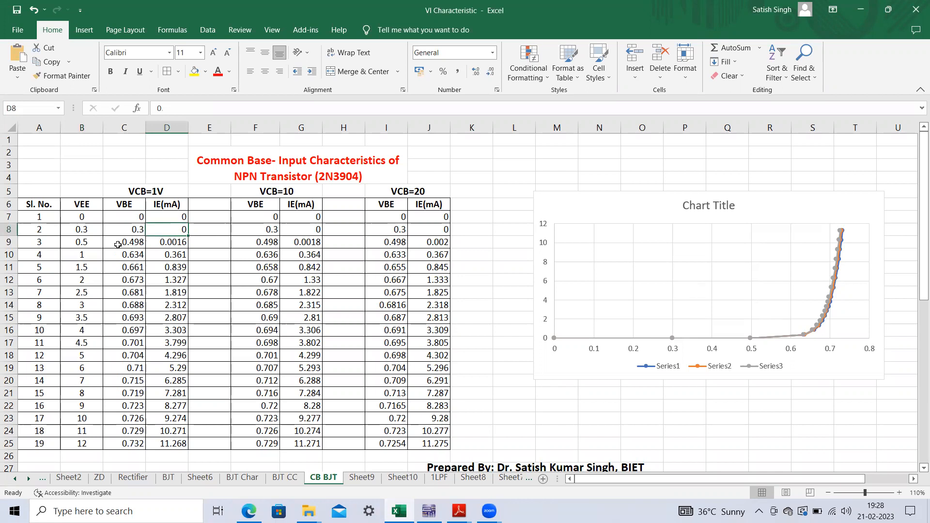
{"action": "left_click", "coordinate": [83, 244]}
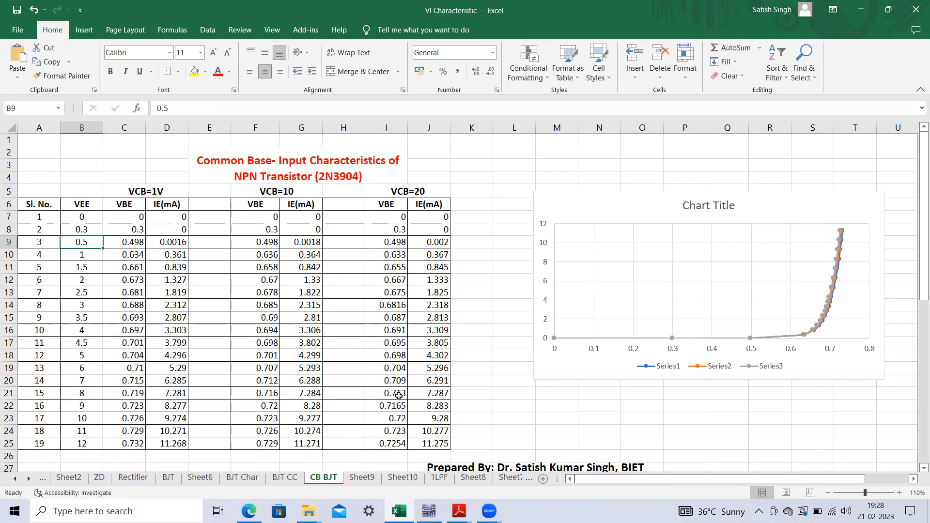
Switch to Multisim, set supply V1 to 0.5 V and run the simulation
{"action": "left_click", "coordinate": [429, 511]}
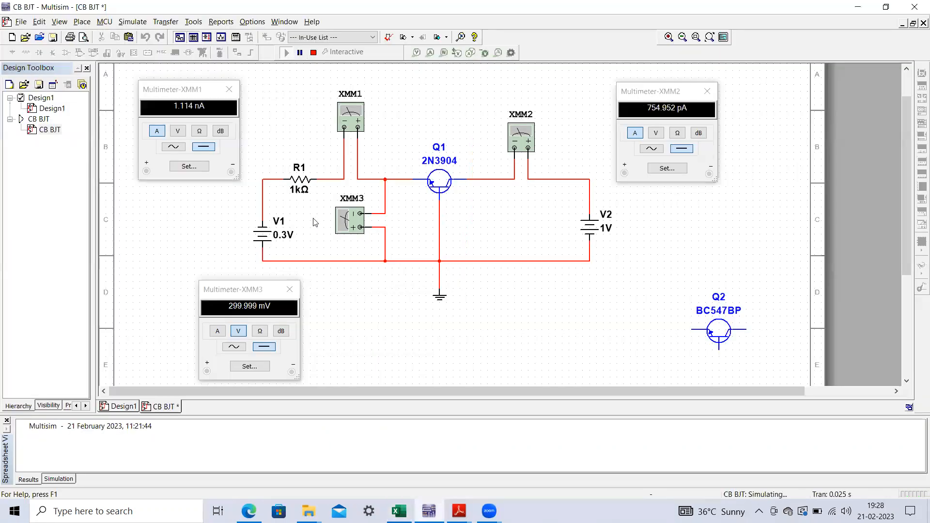
{"action": "double_click", "coordinate": [286, 234]}
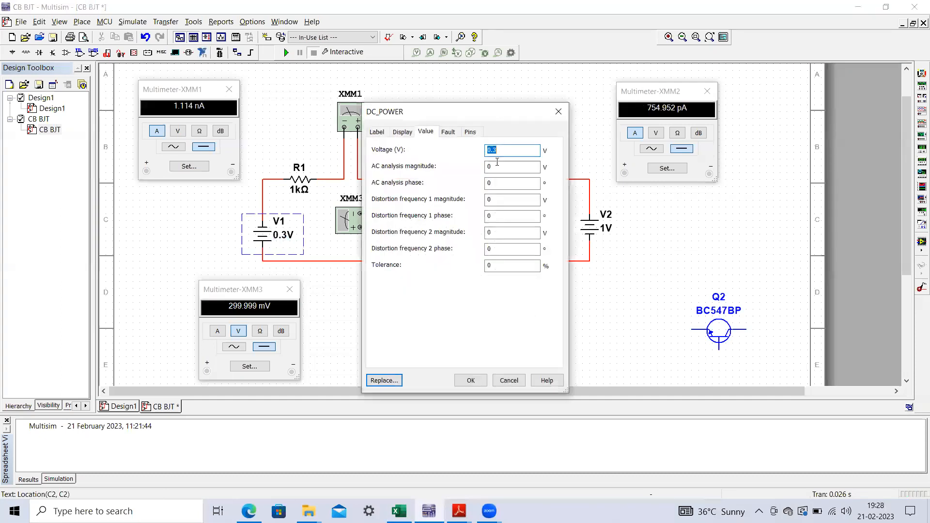
{"action": "left_click", "coordinate": [502, 151]}
{"action": "type", "text": "5"}
{"action": "left_click", "coordinate": [470, 380]}
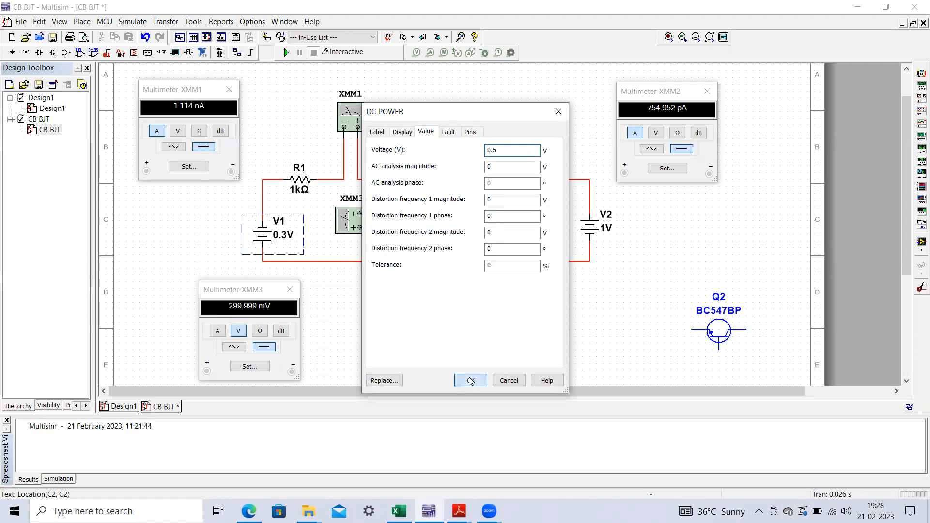
{"action": "left_click", "coordinate": [286, 52]}
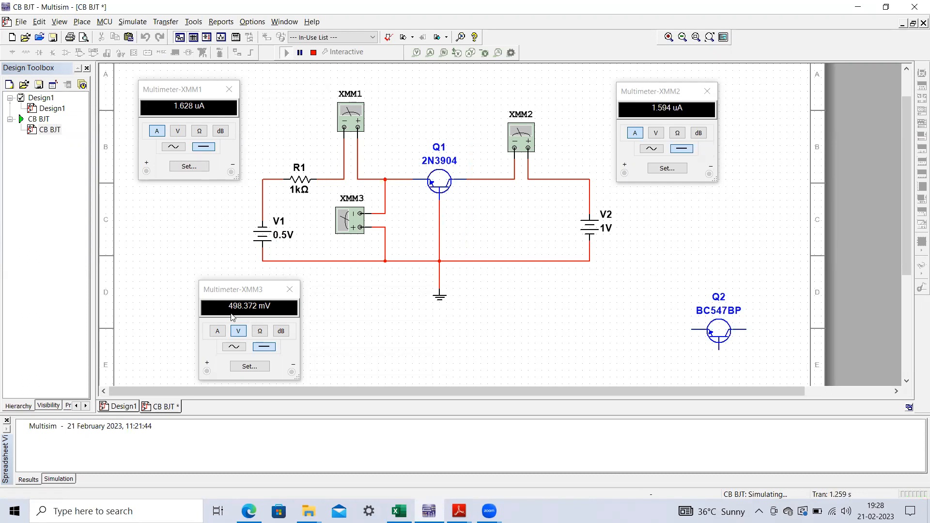
Switch to Excel and check the IE value recorded for VEE 0.5 V, plus the VEE entry in row 13
{"action": "left_click", "coordinate": [399, 511]}
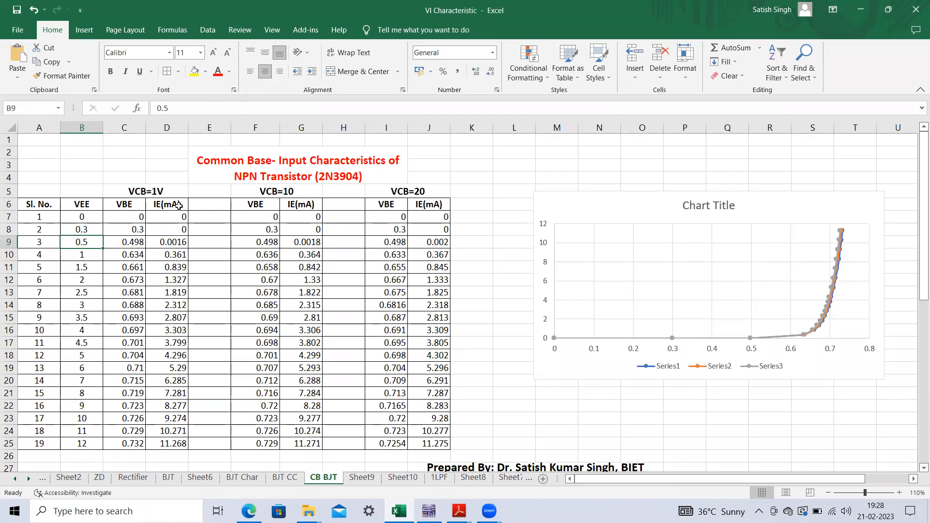
{"action": "left_click", "coordinate": [180, 245]}
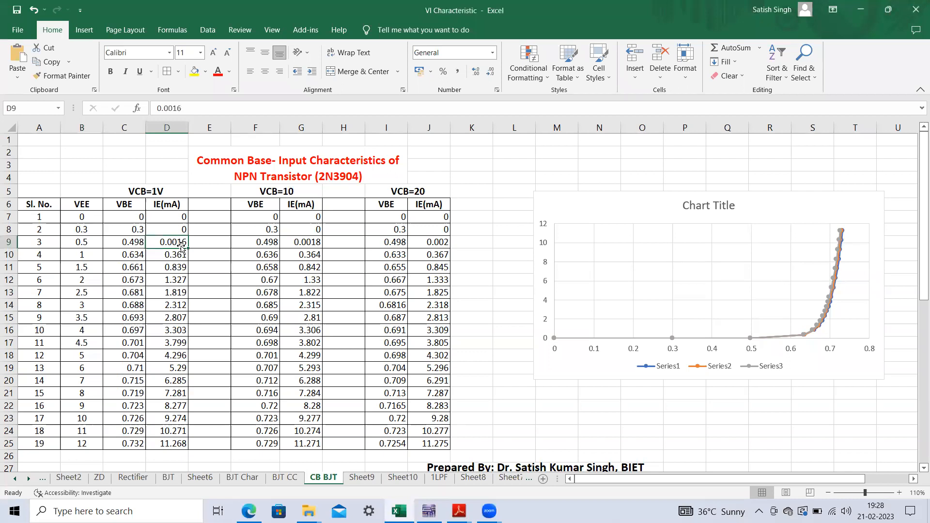
{"action": "left_click", "coordinate": [88, 295]}
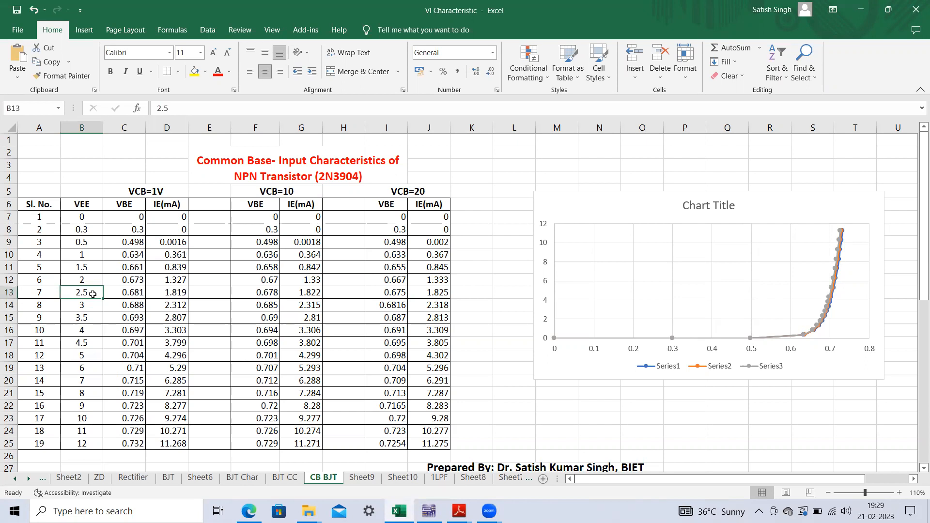
Stop the simulation in Multisim, set supply V1 to 2.5 V and run it again
{"action": "left_click", "coordinate": [429, 511]}
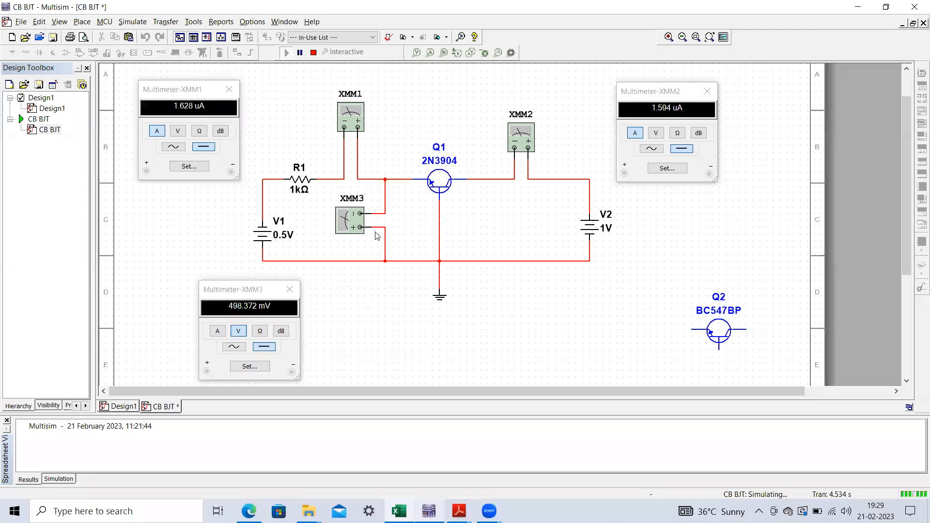
{"action": "left_click", "coordinate": [314, 52]}
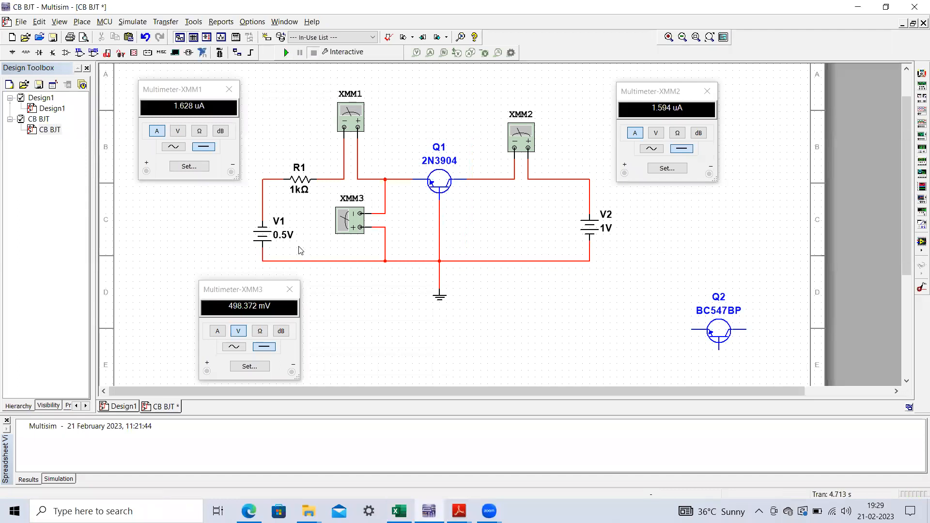
{"action": "double_click", "coordinate": [285, 236]}
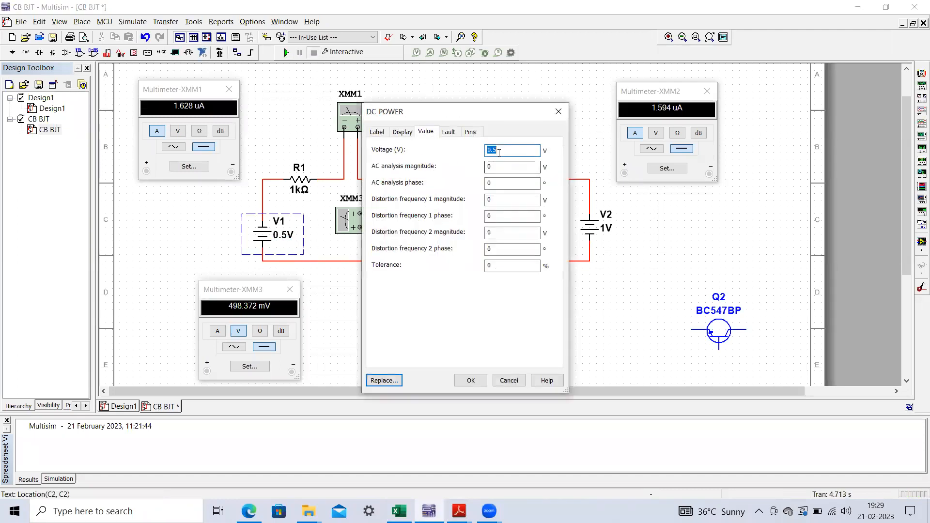
{"action": "type", "text": "2"}
{"action": "left_click", "coordinate": [470, 380]}
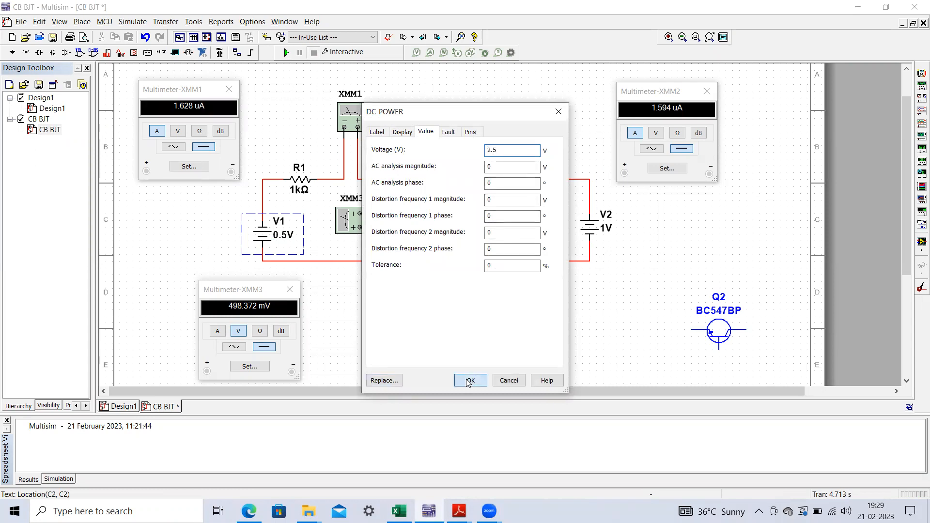
{"action": "left_click", "coordinate": [286, 52]}
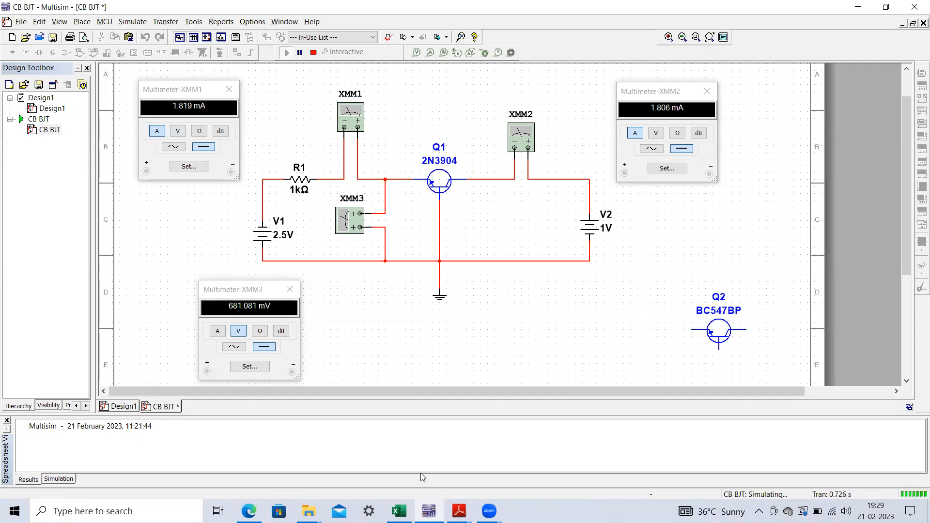
Check the VBE value recorded for VEE 2.5 V in Excel and stop the simulation in Multisim
{"action": "left_click", "coordinate": [399, 511]}
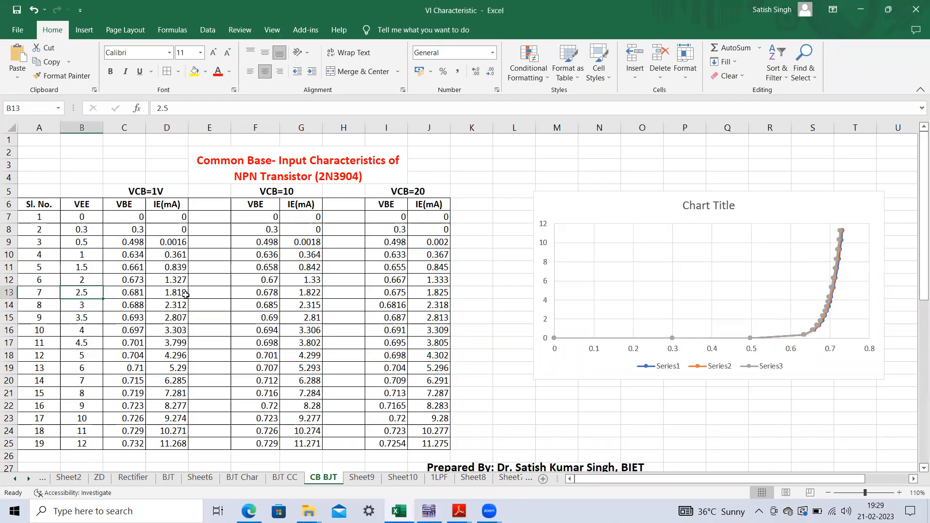
{"action": "left_click", "coordinate": [136, 292]}
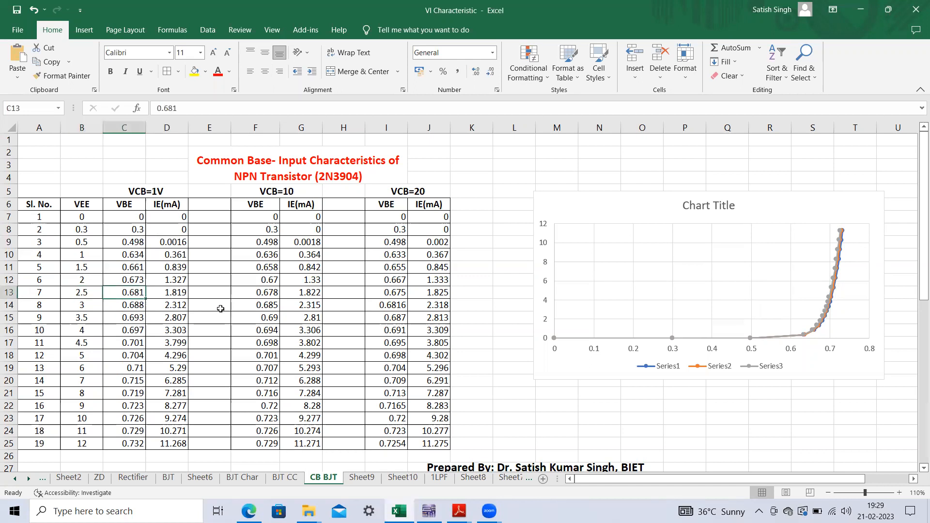
{"action": "left_click", "coordinate": [429, 511]}
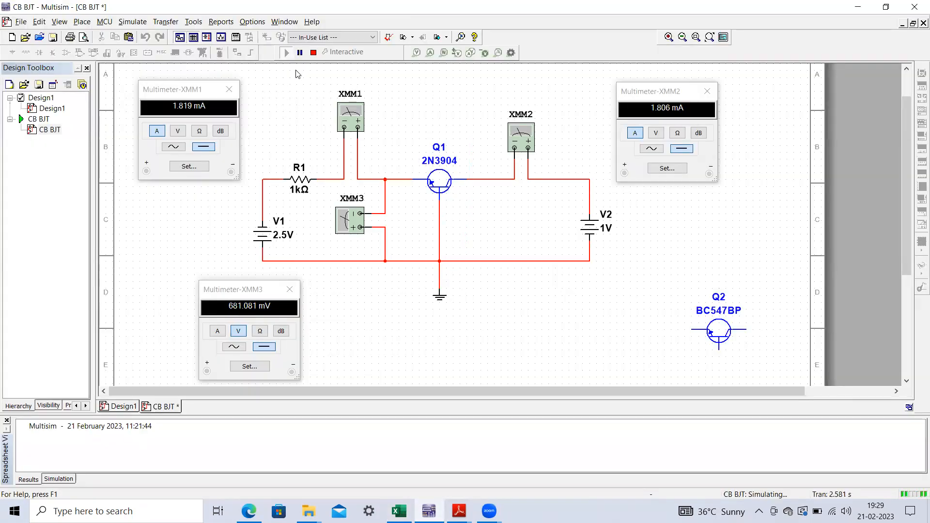
{"action": "left_click", "coordinate": [314, 53]}
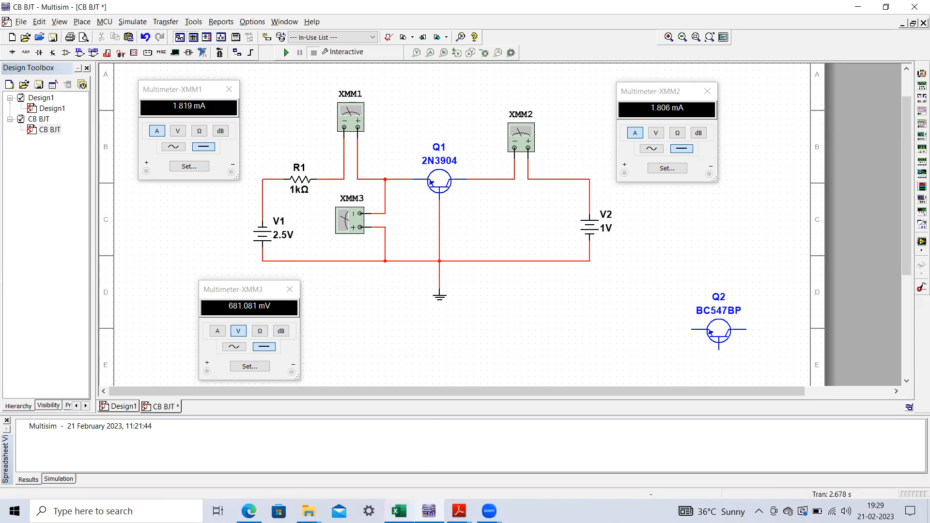
Switch to Excel and examine the VEE column down to its last entry in row 25
{"action": "key", "text": "alt+Tab"}
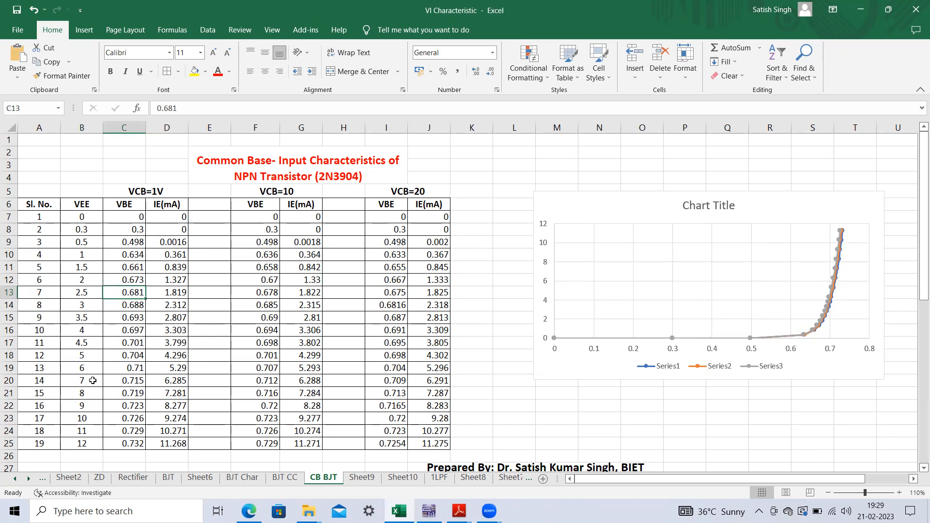
{"action": "left_click", "coordinate": [90, 443]}
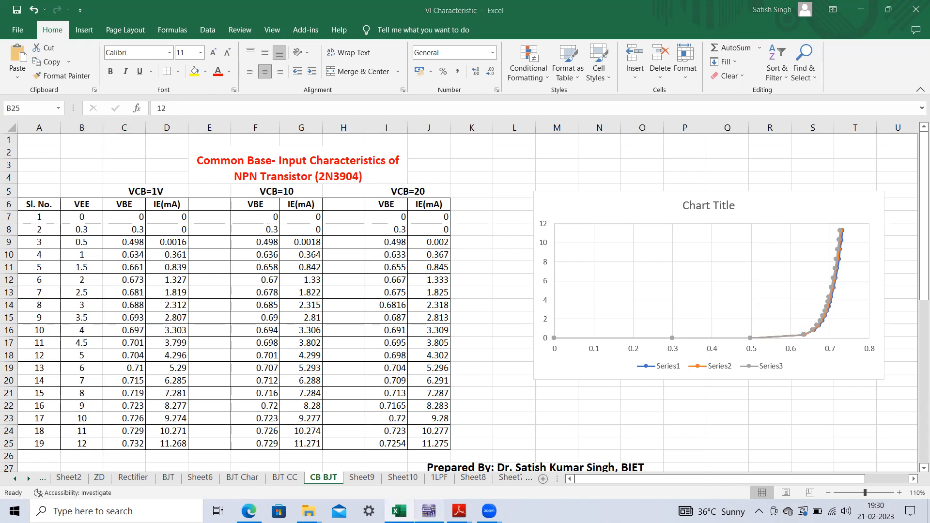
Switch to Multisim, set supply V1 to 12 V and run the simulation
{"action": "left_click", "coordinate": [429, 511]}
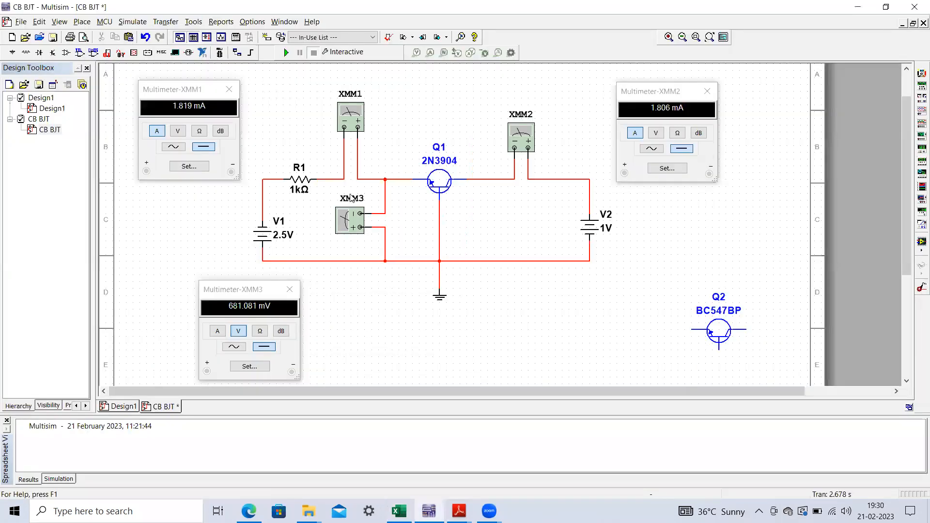
{"action": "double_click", "coordinate": [286, 240]}
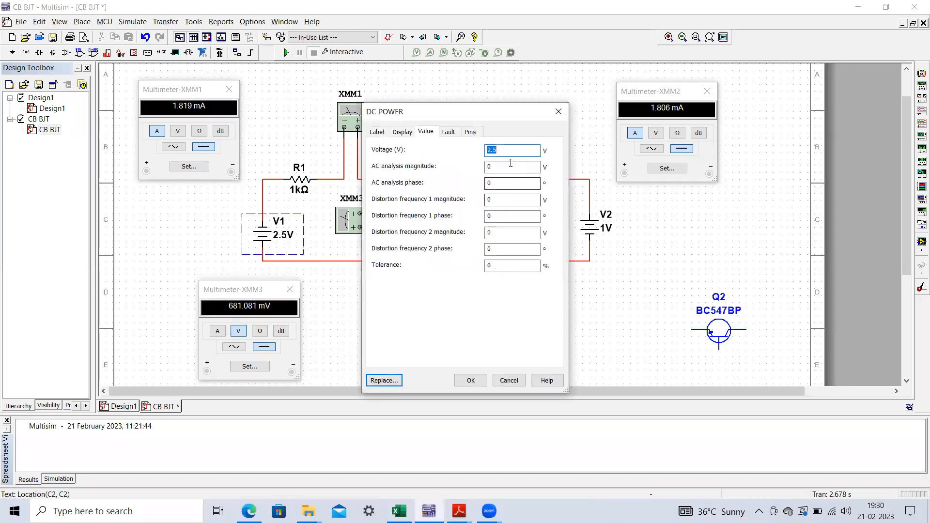
{"action": "type", "text": "12"}
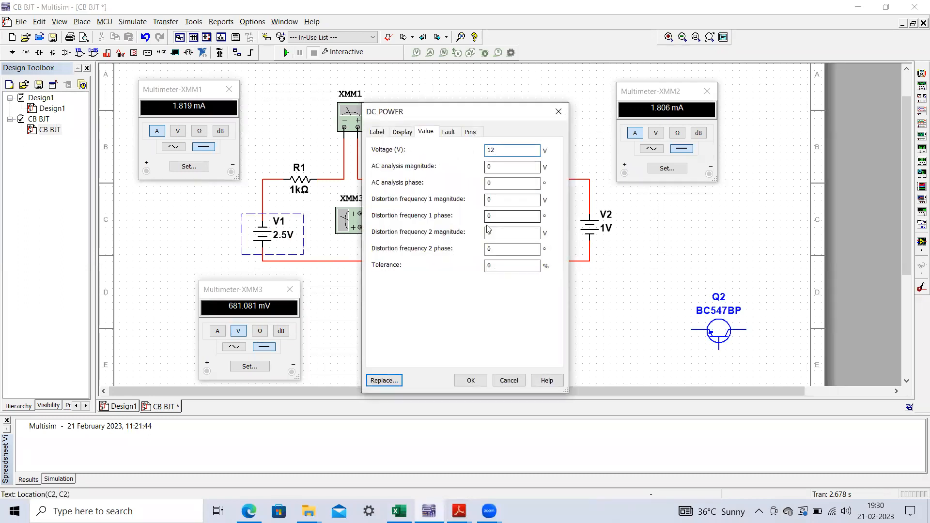
{"action": "left_click", "coordinate": [466, 379]}
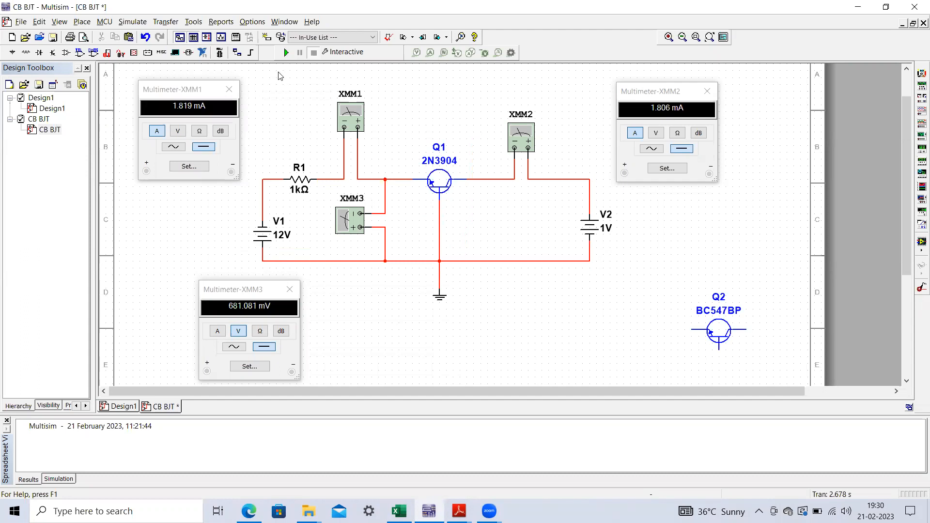
{"action": "left_click", "coordinate": [286, 53]}
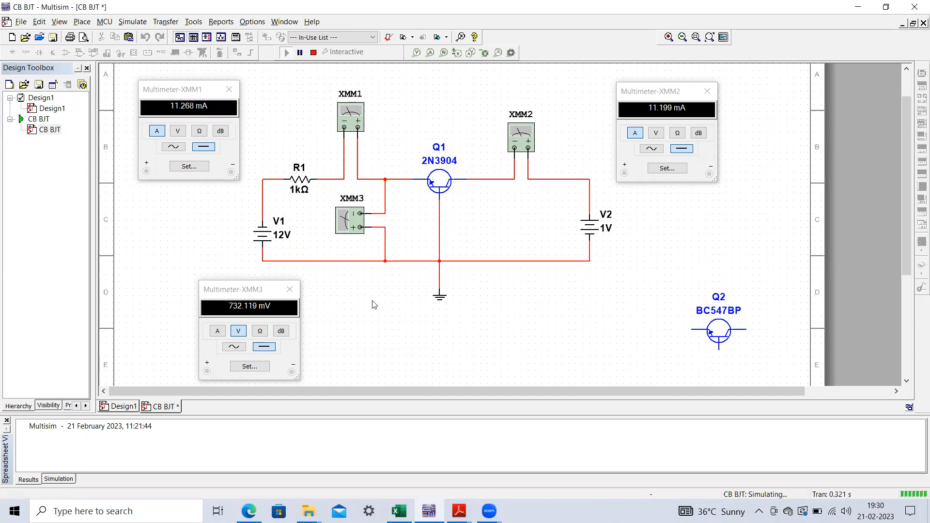
Compare the multimeter readings with the VBE and IE values recorded in Excel for VEE 12 V at VCB 1 V
{"action": "left_click", "coordinate": [399, 511]}
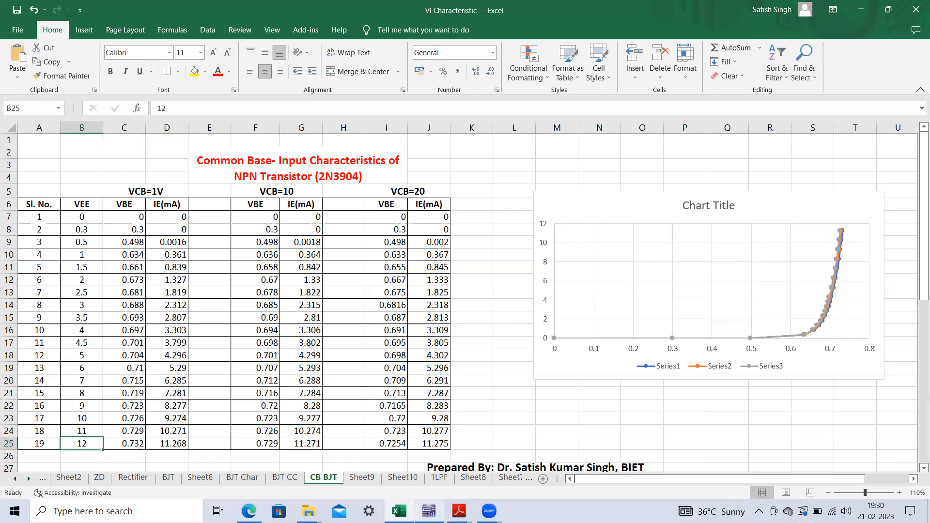
{"action": "left_click", "coordinate": [429, 511]}
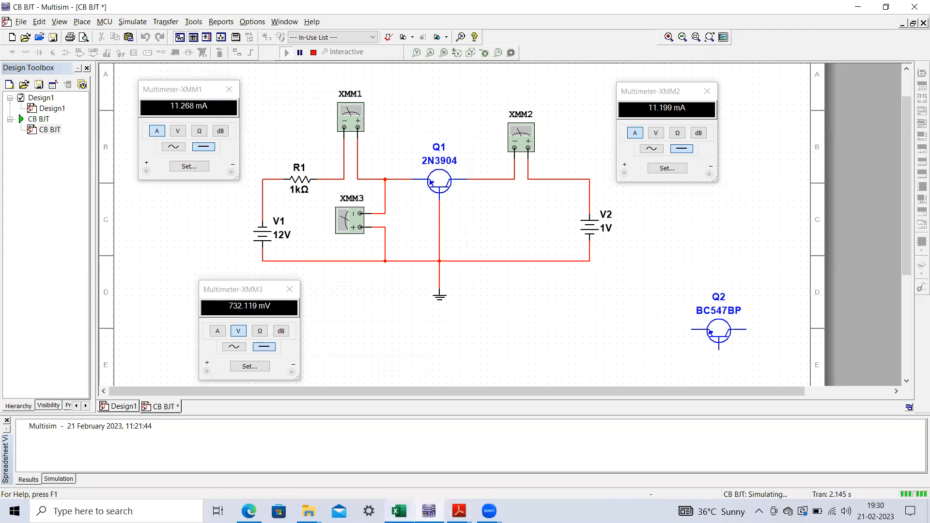
{"action": "left_click", "coordinate": [399, 511]}
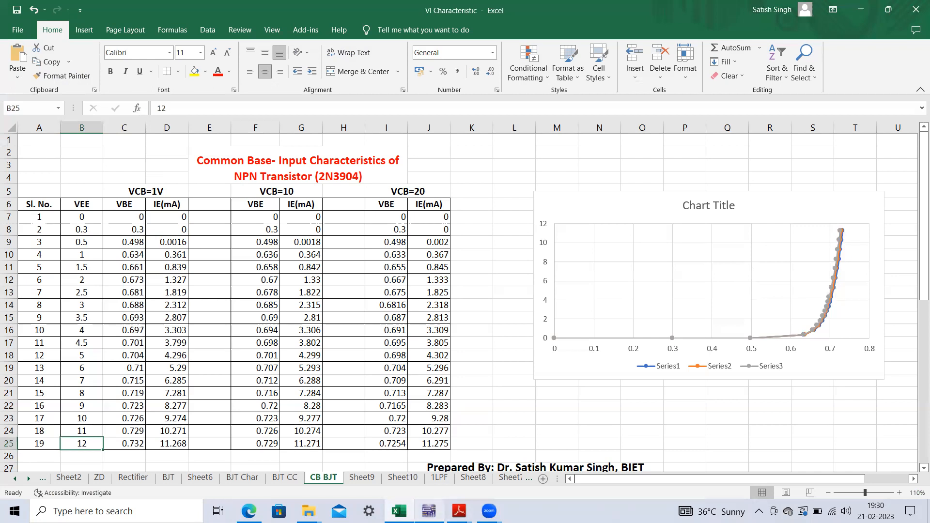
Stop the simulation in Multisim and set supply V2 to 10 V
{"action": "left_click", "coordinate": [429, 511]}
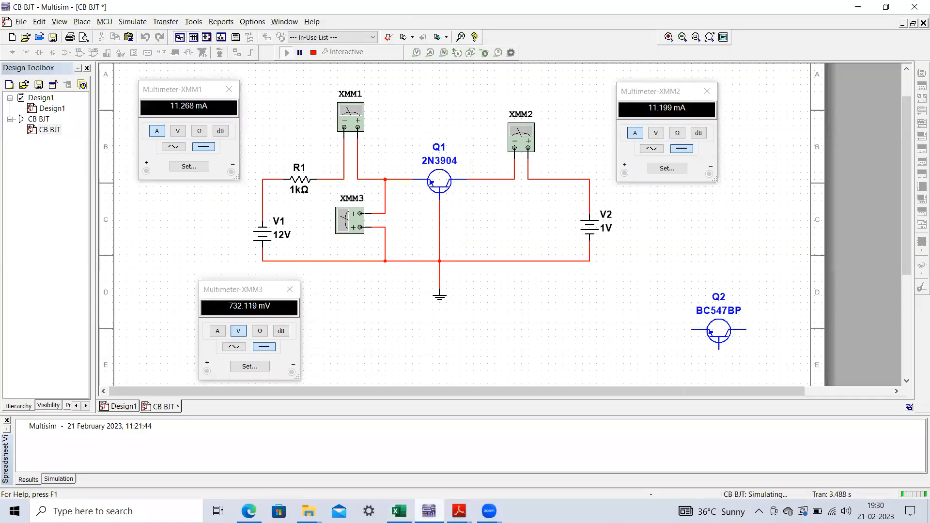
{"action": "left_click", "coordinate": [314, 53]}
{"action": "left_click", "coordinate": [607, 234]}
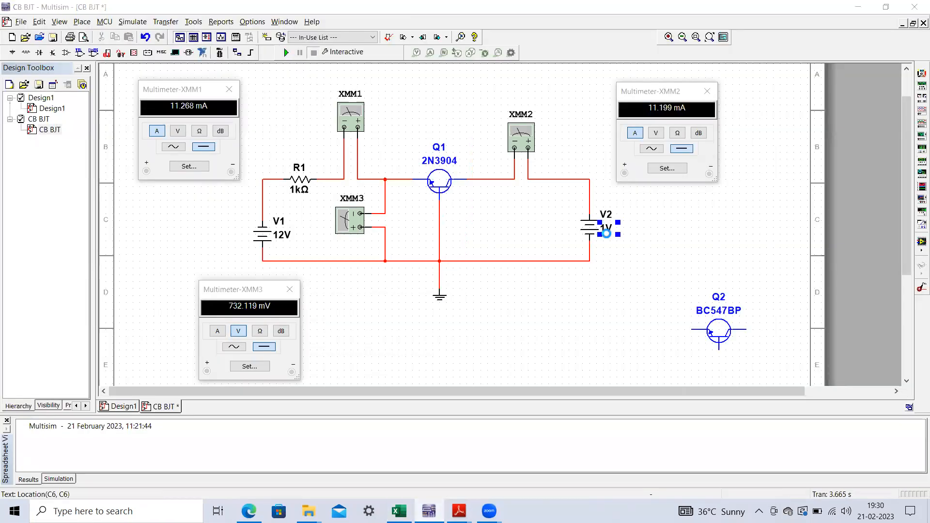
{"action": "double_click", "coordinate": [607, 234]}
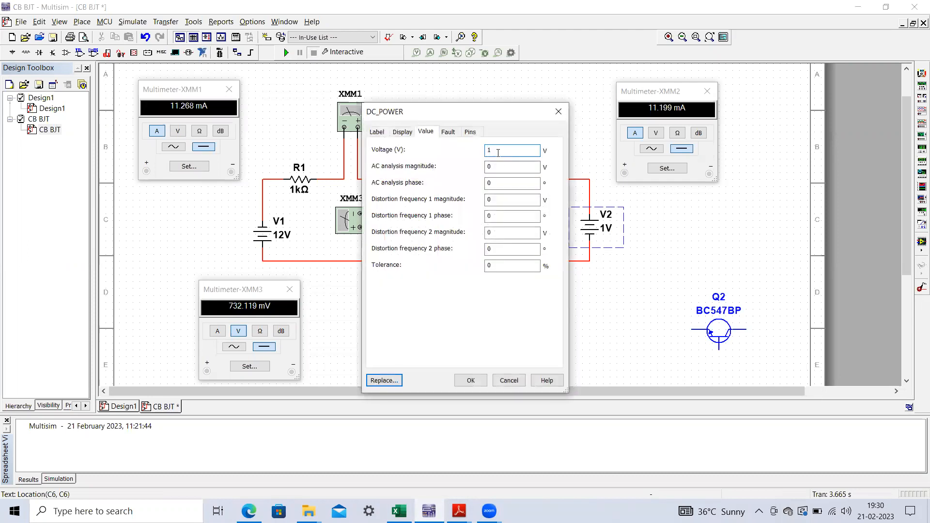
{"action": "type", "text": "10"}
{"action": "left_click", "coordinate": [470, 381]}
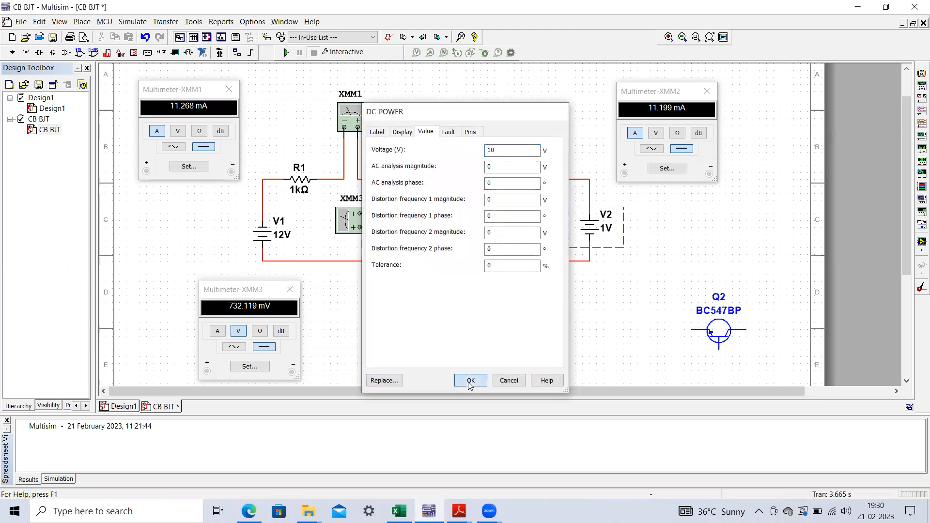
Choose the VEE 4 V entry in the Excel table, set supply V1 to 4 V in Multisim and run the simulation
{"action": "left_click", "coordinate": [398, 511]}
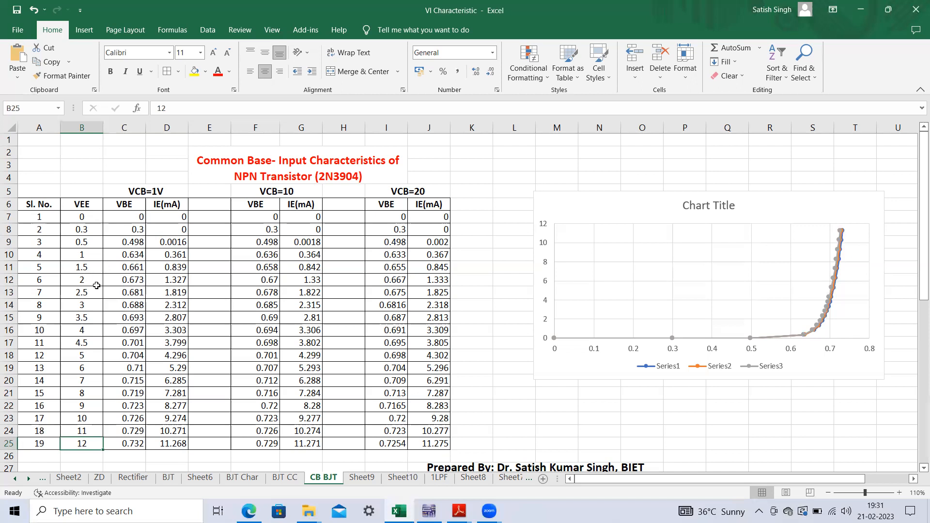
{"action": "left_click", "coordinate": [91, 333]}
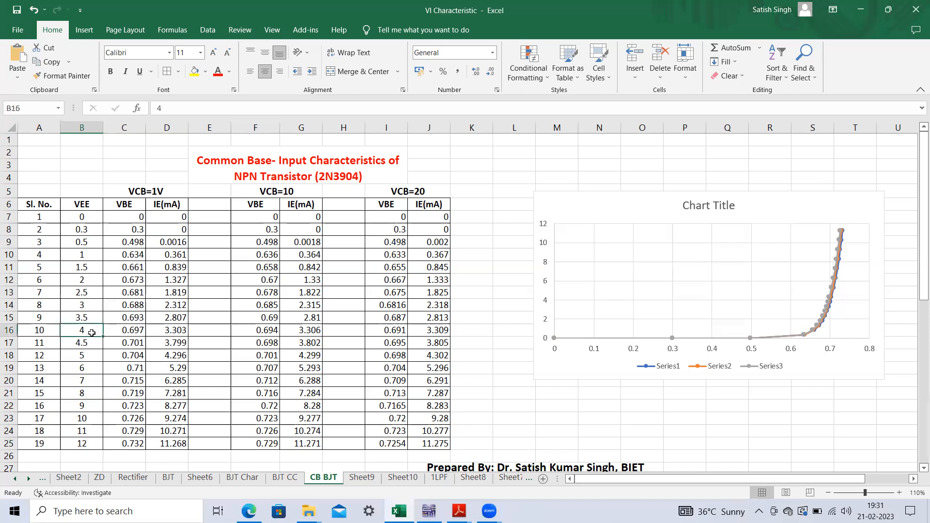
{"action": "left_click", "coordinate": [429, 511]}
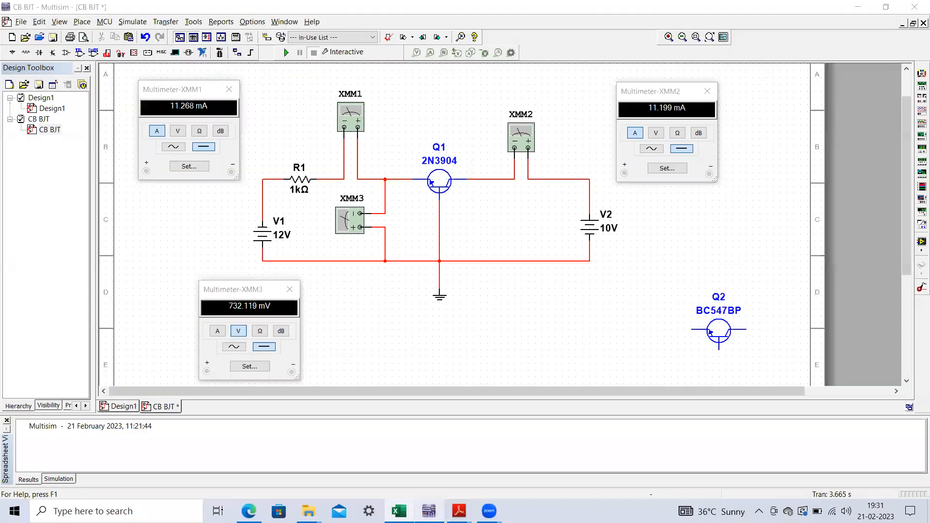
{"action": "left_click", "coordinate": [282, 242]}
{"action": "double_click", "coordinate": [282, 242]}
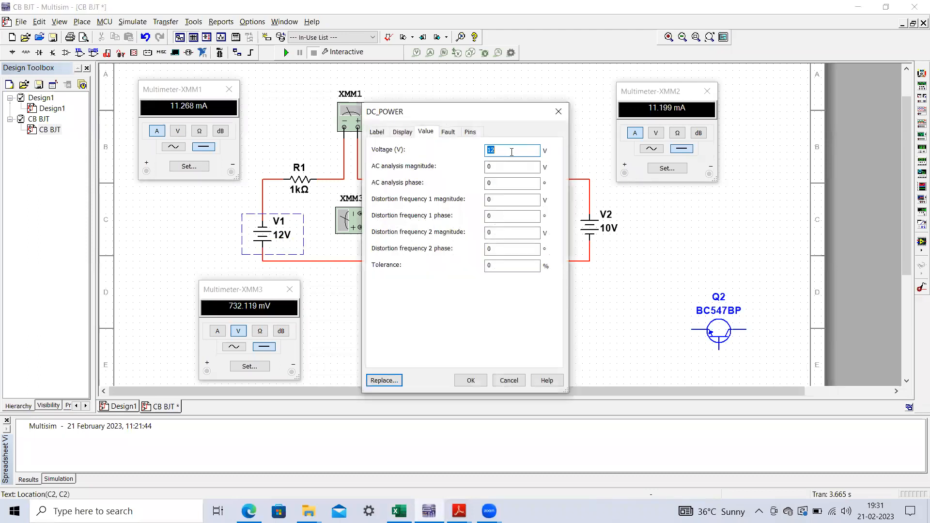
{"action": "type", "text": "4"}
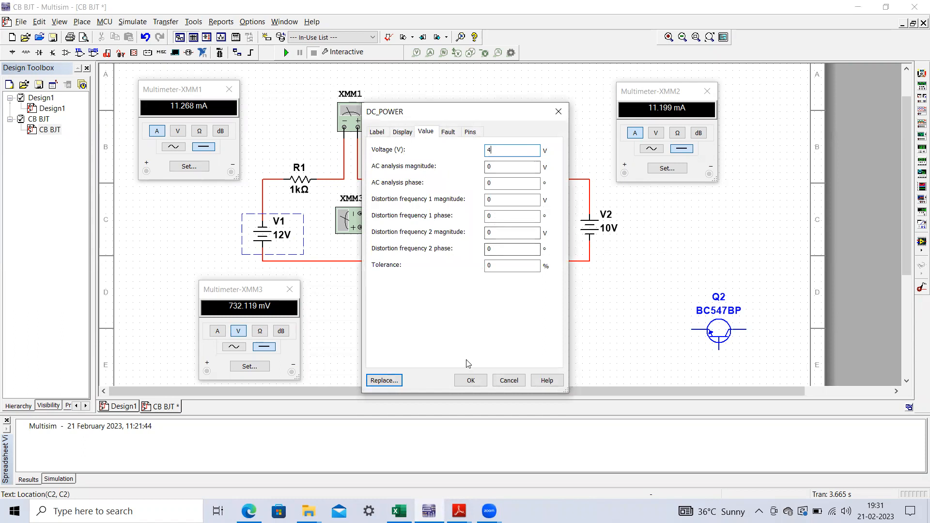
{"action": "left_click", "coordinate": [471, 381]}
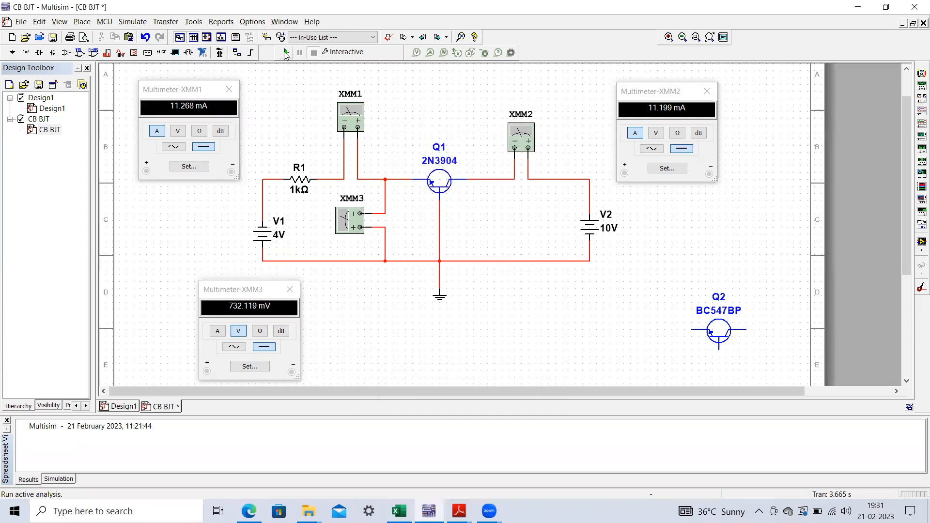
{"action": "left_click", "coordinate": [286, 53]}
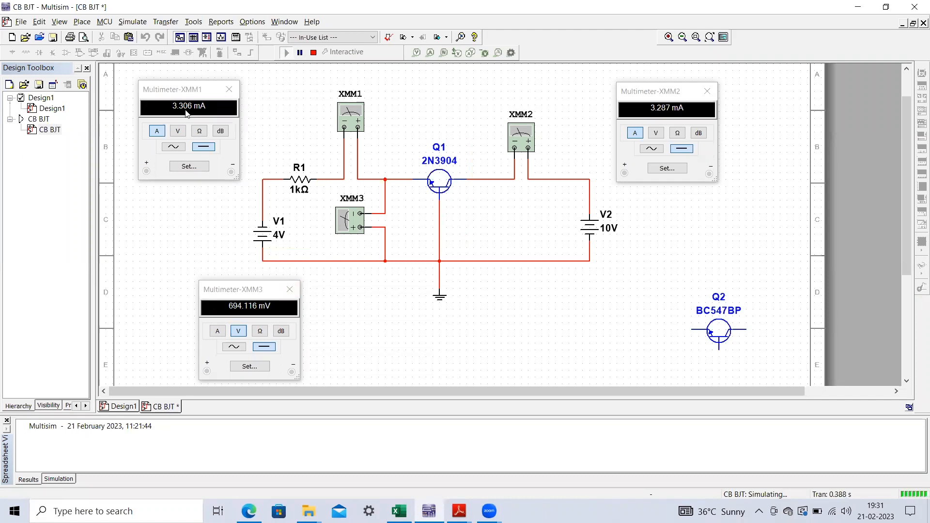
Compare the meter readings with the VBE and IE values recorded in Excel for VEE 4 V at VCB 10 V
{"action": "left_click", "coordinate": [398, 512]}
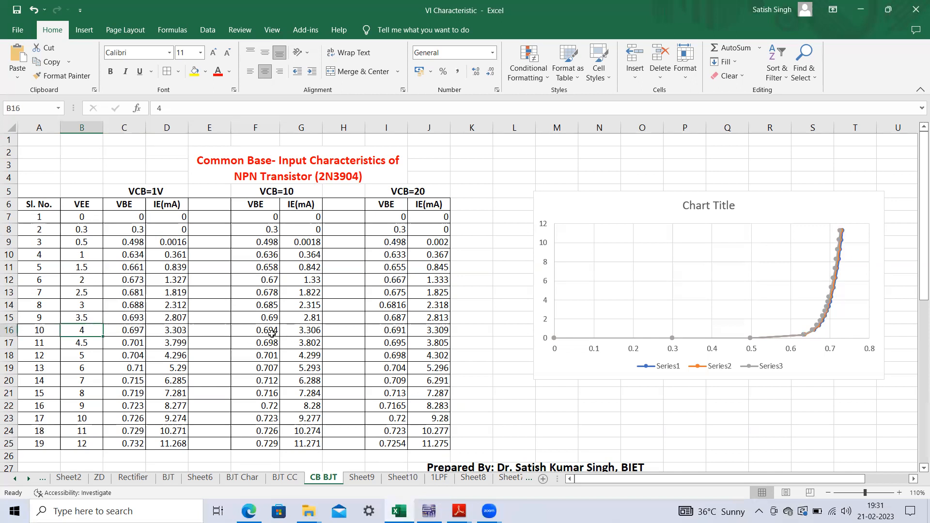
{"action": "left_click", "coordinate": [244, 333]}
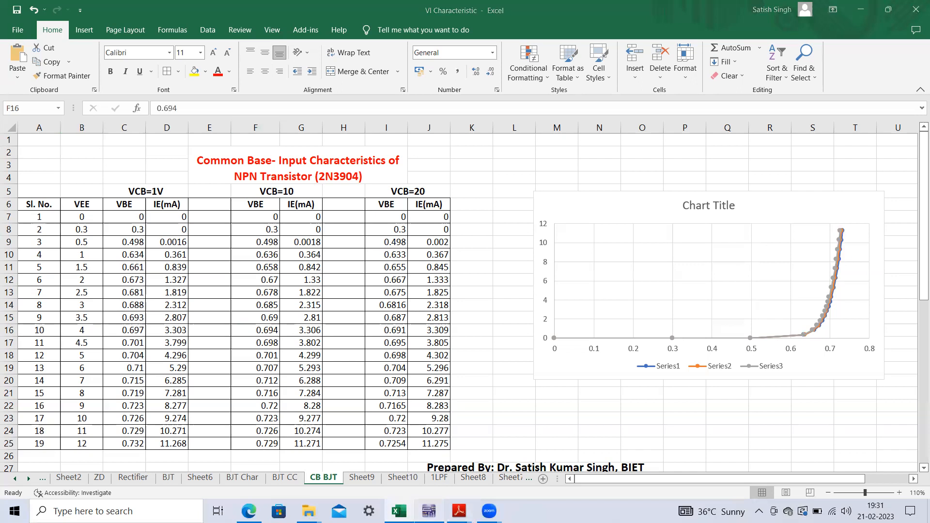
{"action": "left_click", "coordinate": [429, 511]}
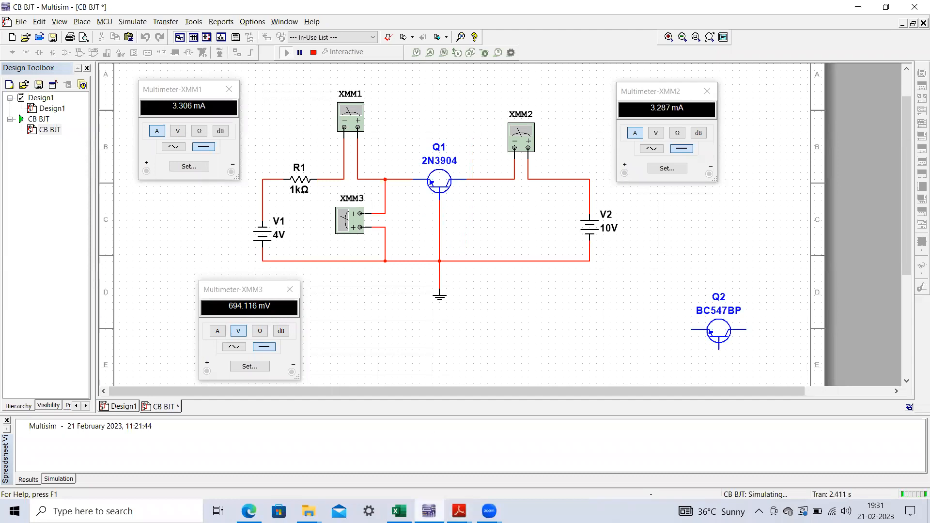
Switch to Excel and select the VBE and IE data columns for VCB 1 V, 10 V and 20 V
{"action": "left_click", "coordinate": [398, 511]}
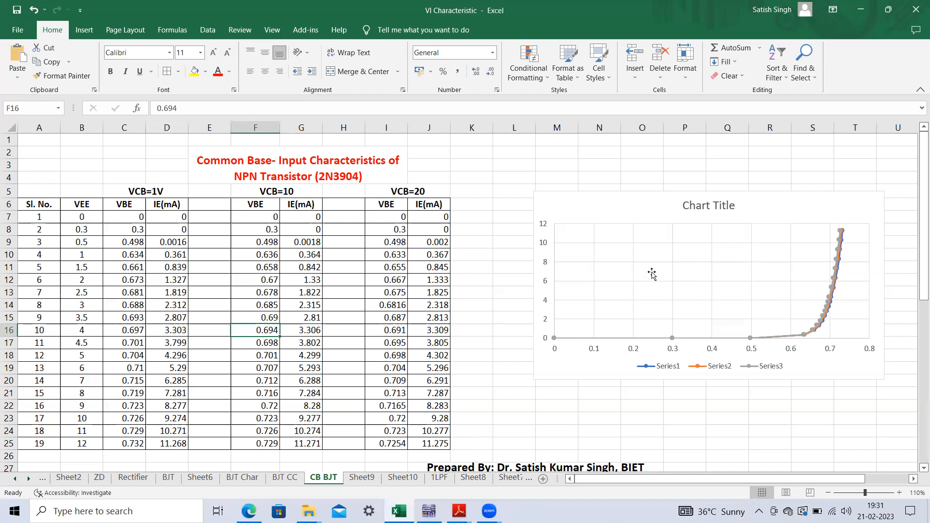
{"action": "left_click", "coordinate": [672, 208]}
{"action": "left_click", "coordinate": [555, 425]}
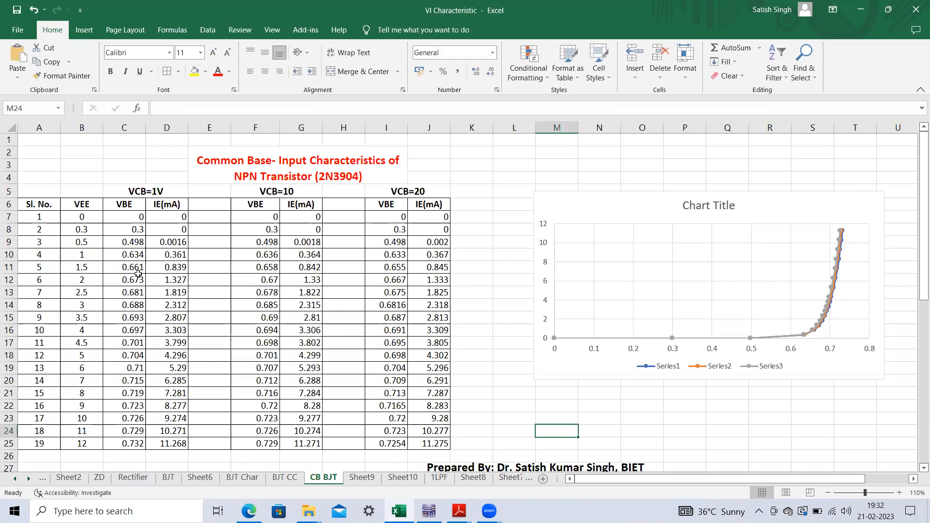
{"action": "left_click_drag", "start_coordinate": [121, 217], "coordinate": [128, 444]}
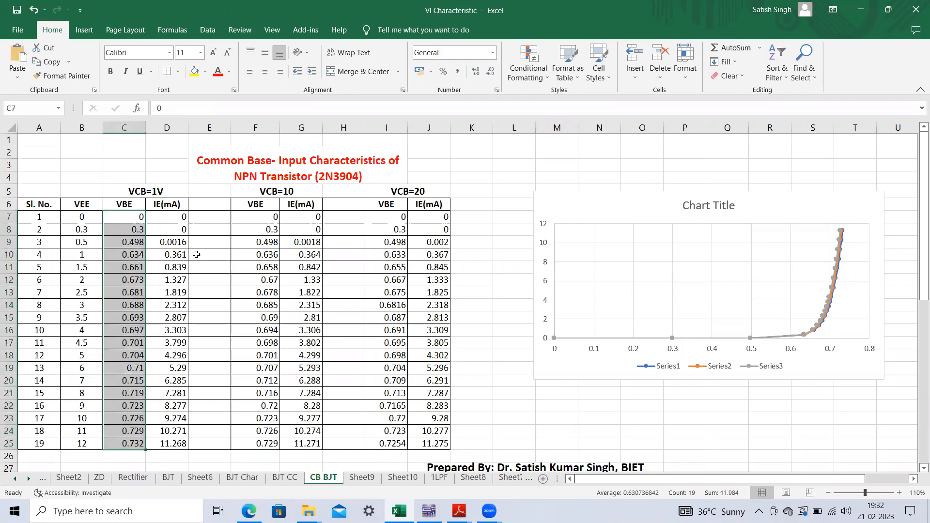
{"action": "left_click_drag", "start_coordinate": [181, 221], "coordinate": [174, 444], "text": "ctrl"}
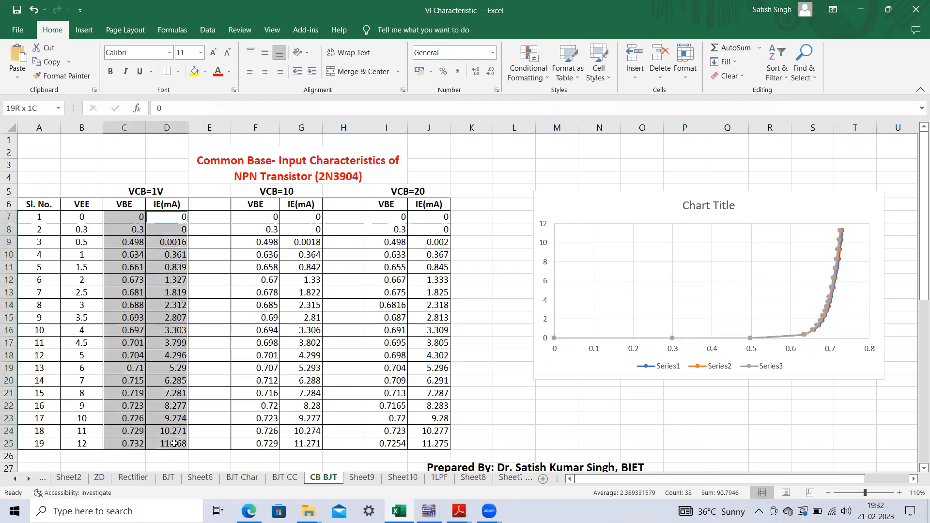
{"action": "left_click_drag", "start_coordinate": [269, 223], "coordinate": [268, 436], "text": "ctrl"}
{"action": "left_click_drag", "start_coordinate": [315, 204], "coordinate": [315, 431], "text": "ctrl"}
{"action": "left_click", "coordinate": [402, 206], "text": "ctrl"}
{"action": "left_click_drag", "start_coordinate": [403, 234], "coordinate": [395, 432], "text": "ctrl"}
{"action": "left_click_drag", "start_coordinate": [436, 216], "coordinate": [434, 426], "text": "ctrl"}
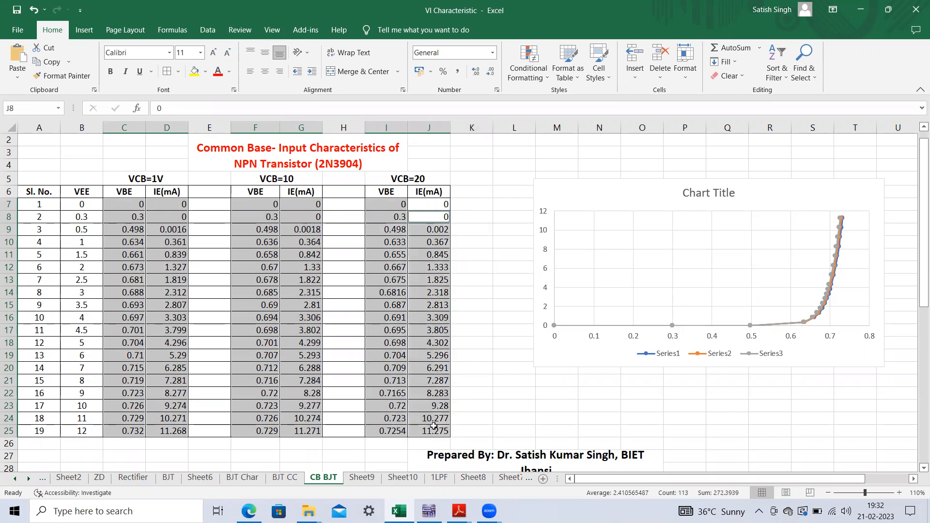
Preview a Scatter with Smooth Lines and Markers chart of the selected data and dismiss it without inserting
{"action": "left_click", "coordinate": [78, 32]}
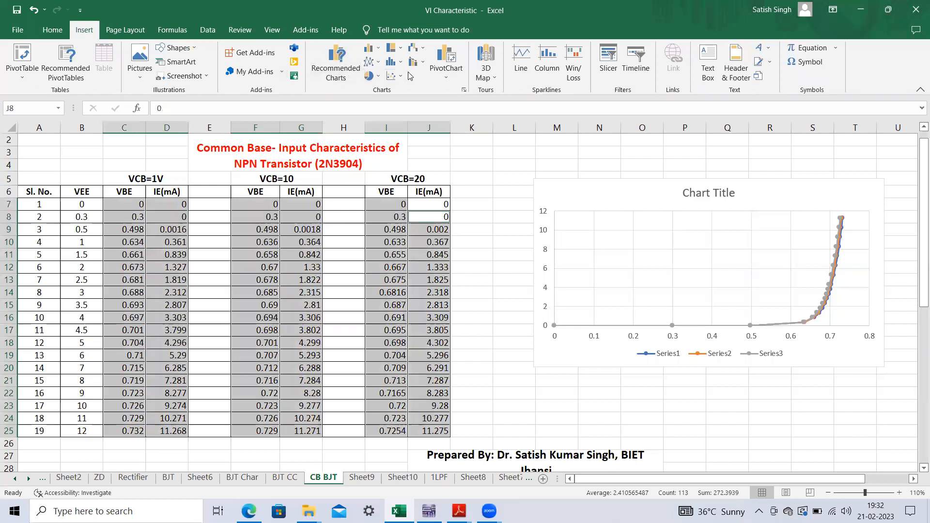
{"action": "left_click", "coordinate": [394, 76]}
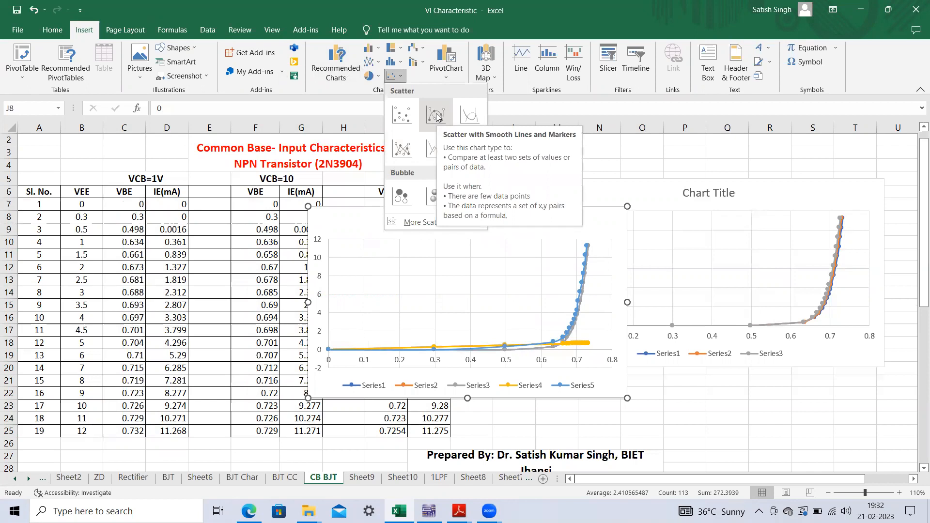
{"action": "left_click", "coordinate": [581, 166]}
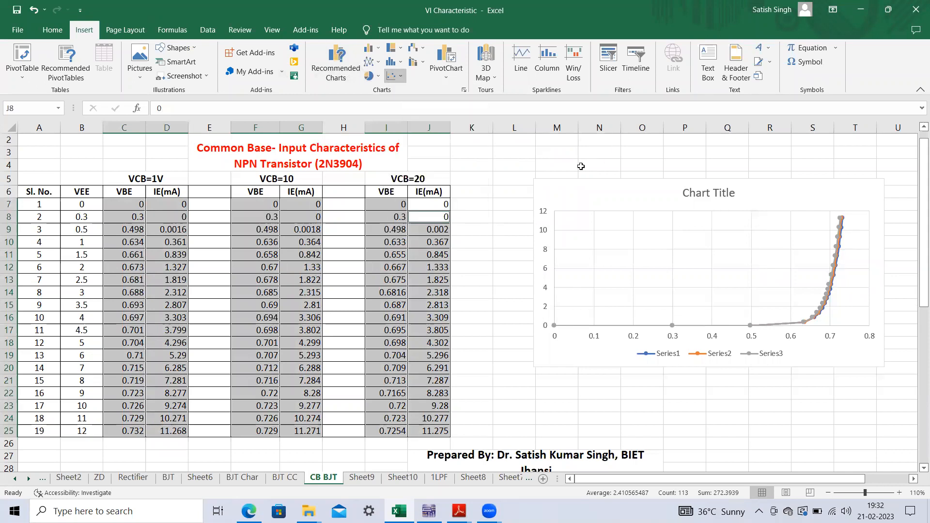
Deselect the table data, move the existing characteristics chart slightly and enlarge it to span about columns F to T
{"action": "left_click", "coordinate": [514, 156]}
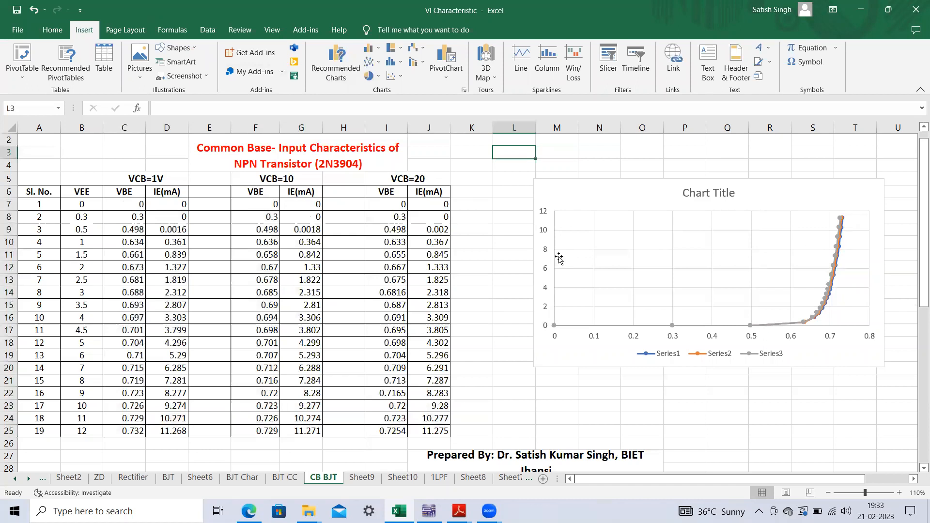
{"action": "left_click_drag", "start_coordinate": [565, 189], "coordinate": [528, 182]}
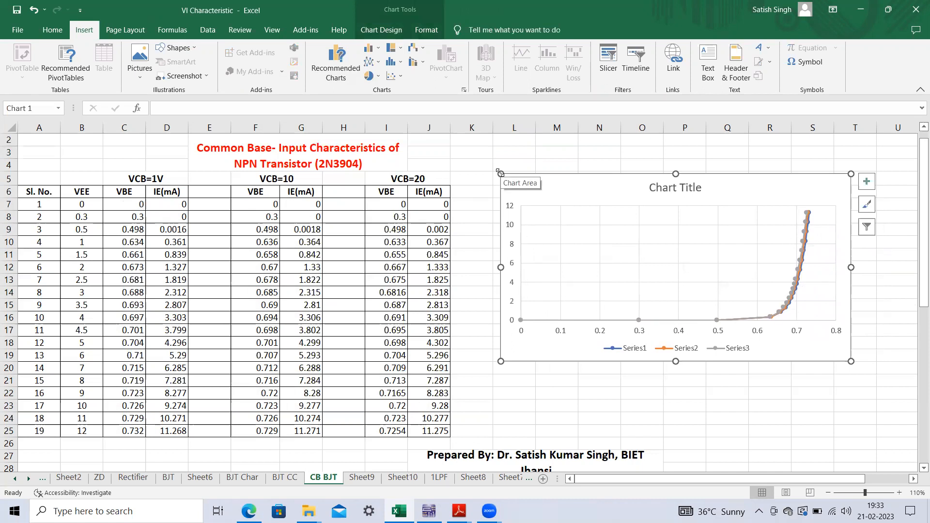
{"action": "left_click_drag", "start_coordinate": [406, 179], "coordinate": [254, 121]}
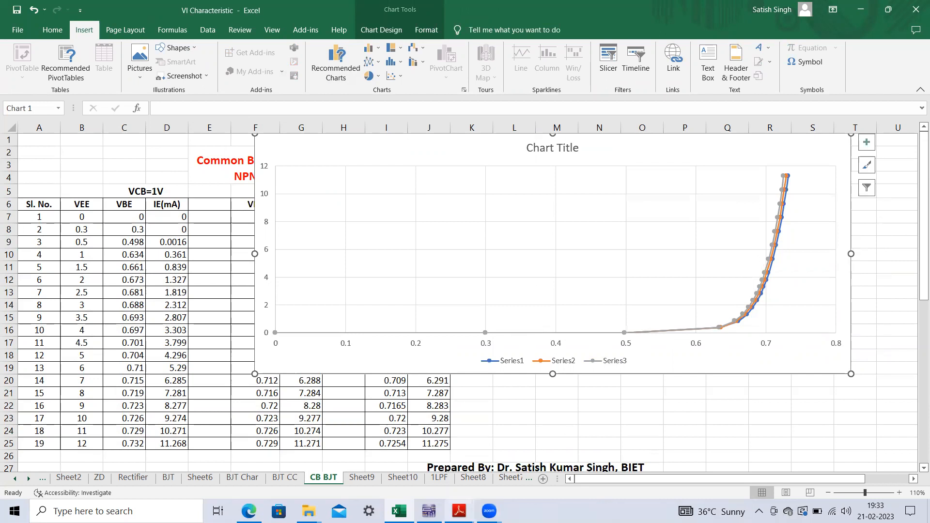
Switch to the textbook PDF in Adobe Reader and examine the common-base input characteristics in Fig. 3.7
{"action": "mouse_move", "coordinate": [459, 511]}
{"action": "left_click", "coordinate": [535, 453]}
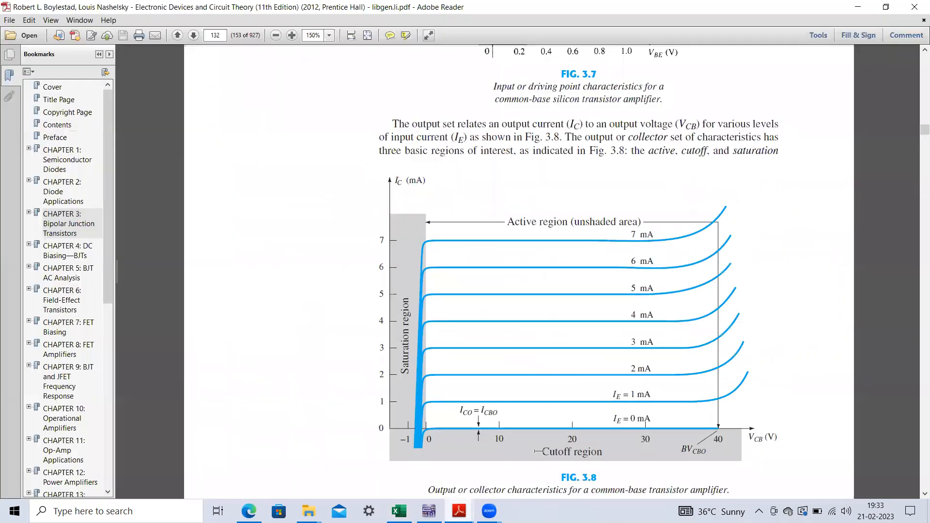
{"action": "scroll", "coordinate": [375, 256], "scroll_direction": "up", "scroll_amount": 8}
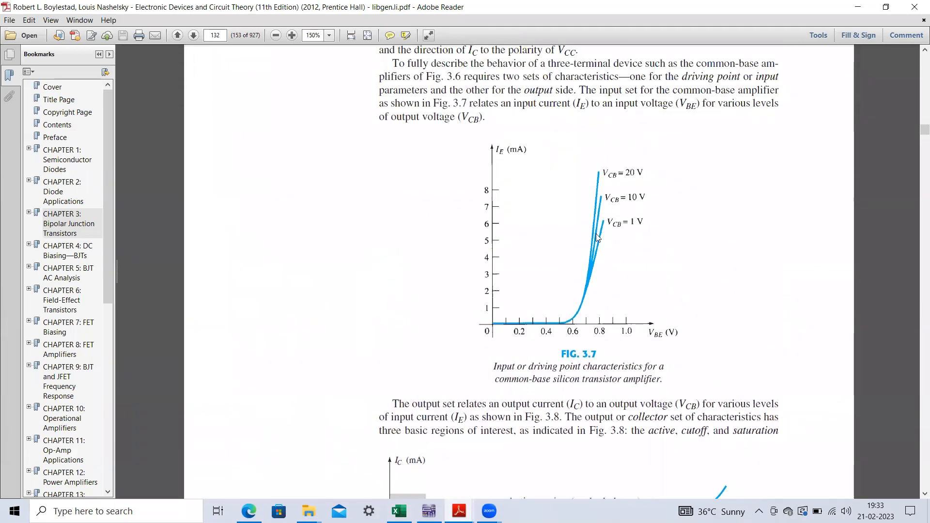
Return to Excel, shrink the input characteristics chart and move it clear of the data table, spanning about columns L to T
{"action": "left_click", "coordinate": [859, 4]}
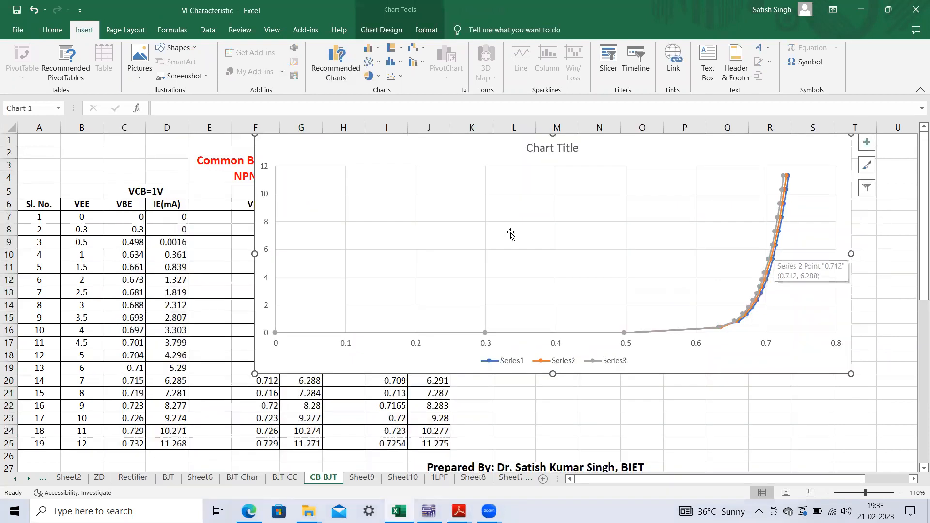
{"action": "left_click_drag", "start_coordinate": [258, 141], "coordinate": [474, 212]}
{"action": "left_click_drag", "start_coordinate": [548, 220], "coordinate": [583, 173]}
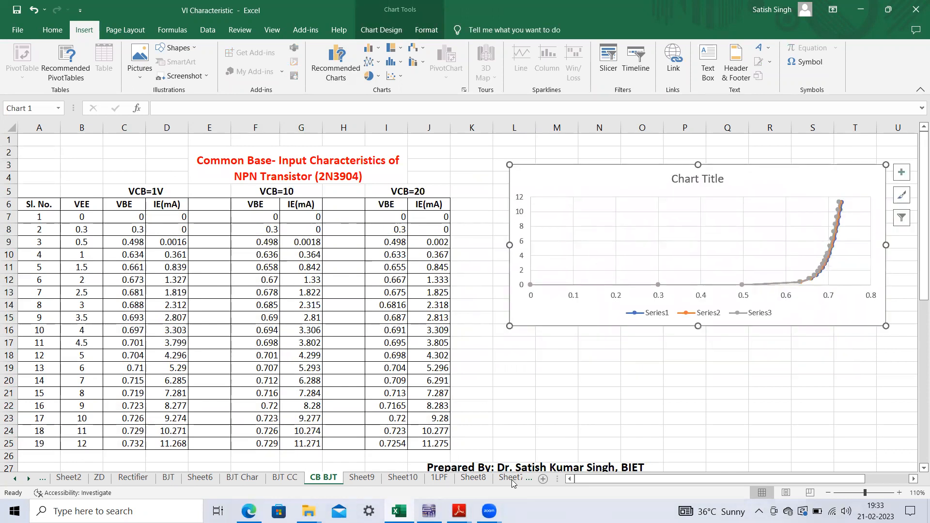
Compare the Multisim common-base circuit with the Experiment-4 circuit diagram in the Electronic Devices Lab Manual PDF
{"action": "left_click", "coordinate": [429, 511]}
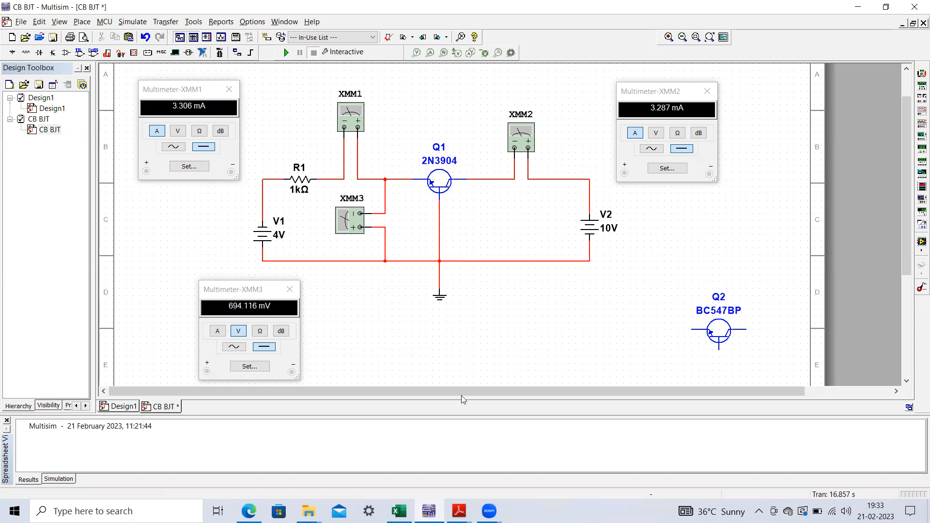
{"action": "left_click", "coordinate": [458, 511]}
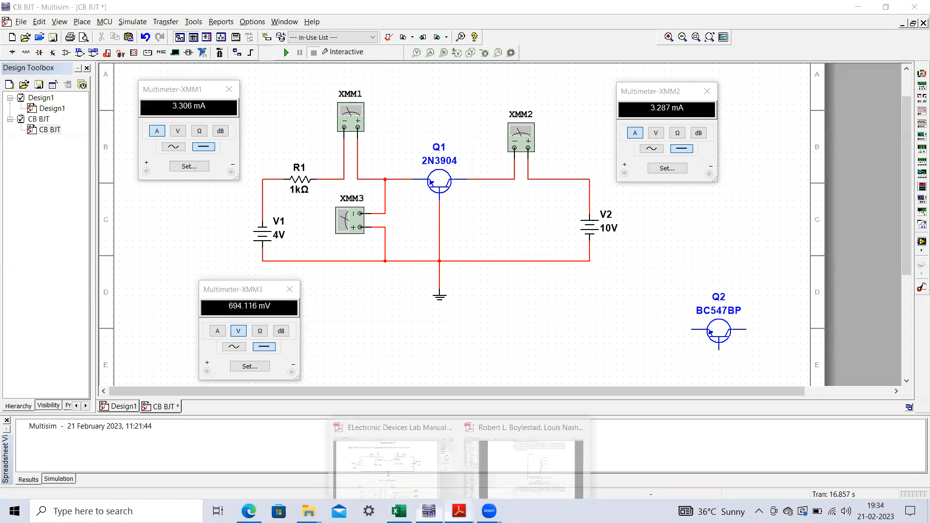
{"action": "left_click", "coordinate": [413, 471]}
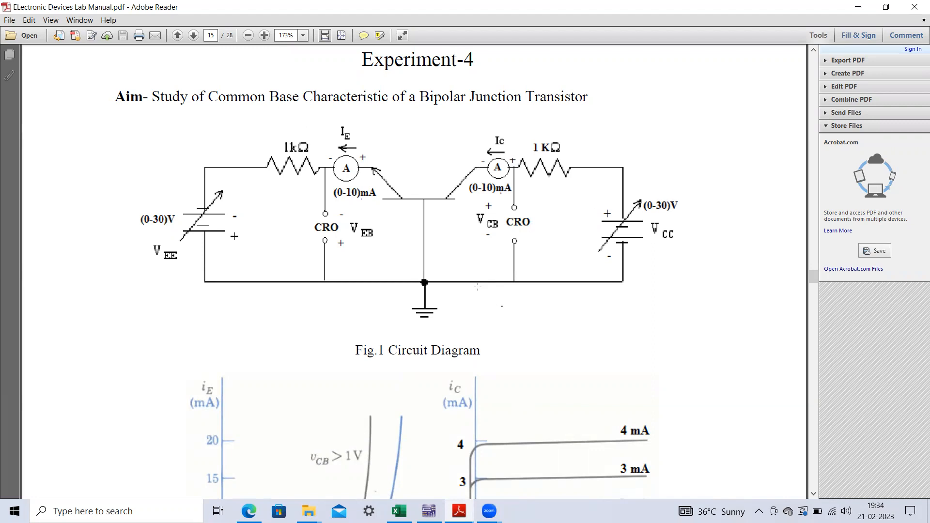
{"action": "left_click", "coordinate": [429, 511]}
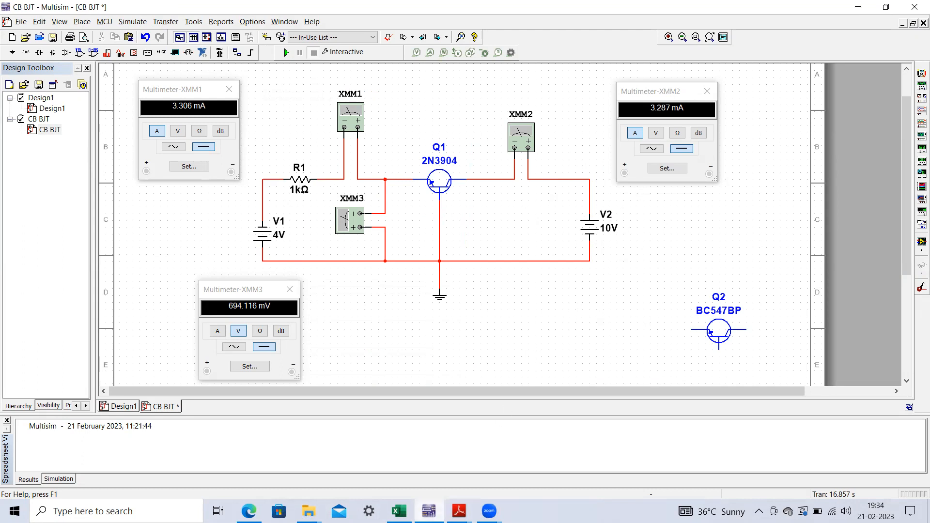
Switch to Excel and view the Common Base output characteristics table, selecting its VCB header cell
{"action": "left_click", "coordinate": [398, 511]}
{"action": "left_click_drag", "start_coordinate": [921, 223], "coordinate": [917, 415]}
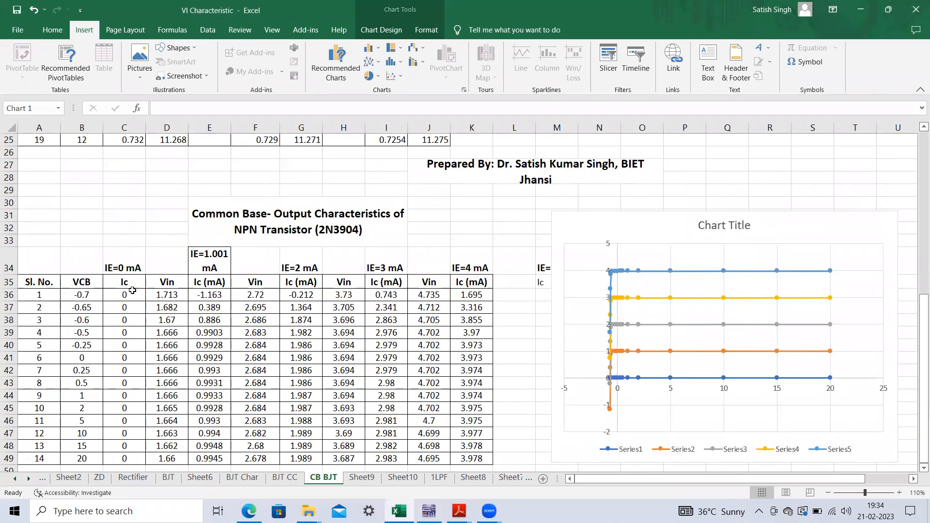
{"action": "left_click", "coordinate": [89, 284]}
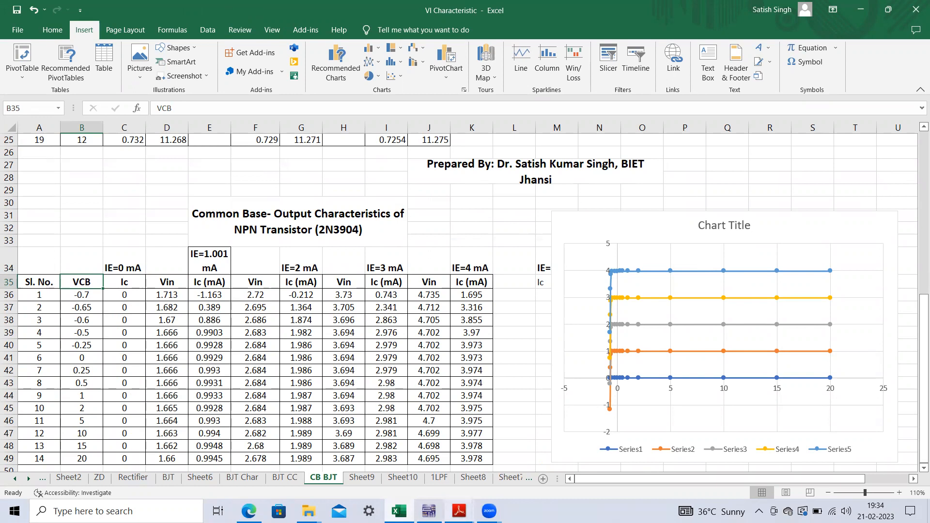
Switch to the textbook PDF in Adobe Reader and examine the common-base output characteristics in Fig. 3.8
{"action": "mouse_move", "coordinate": [459, 511]}
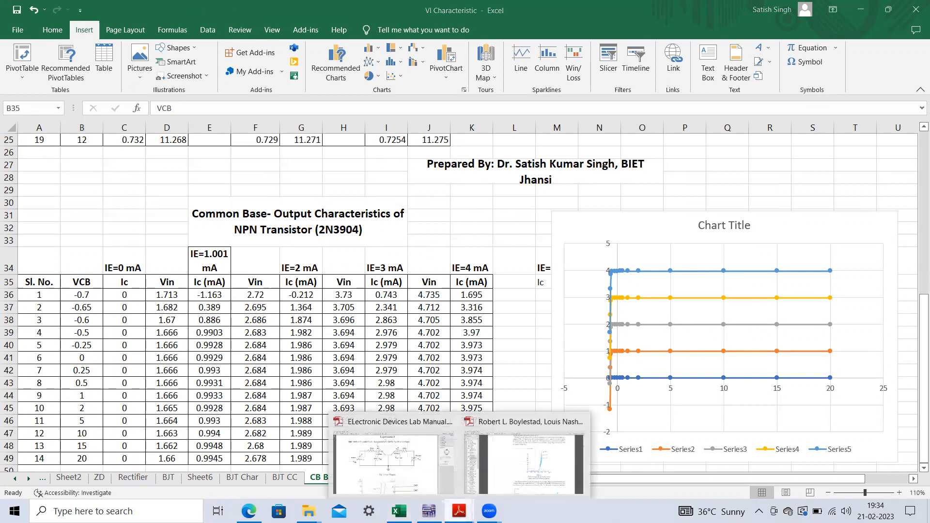
{"action": "left_click", "coordinate": [523, 455]}
{"action": "scroll", "coordinate": [574, 323], "scroll_direction": "down", "scroll_amount": 3}
{"action": "scroll", "coordinate": [574, 323], "scroll_direction": "down", "scroll_amount": 3}
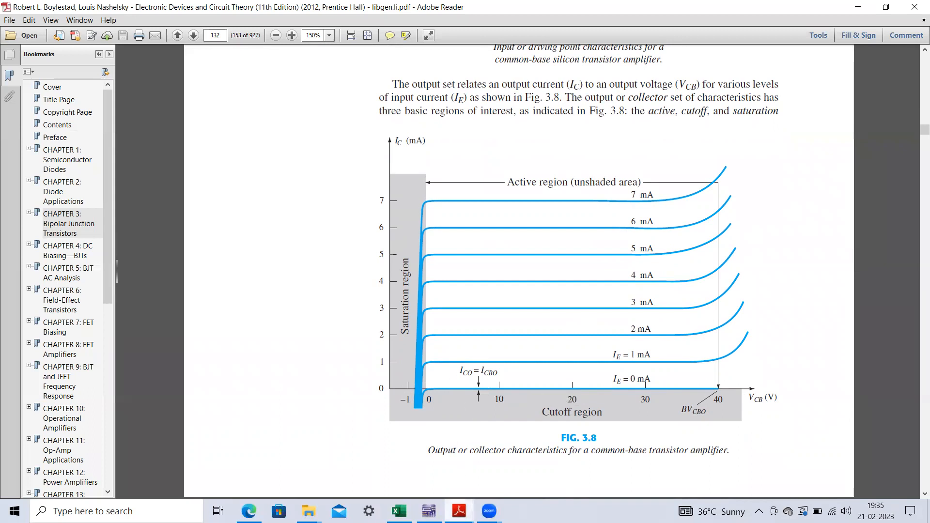
Check the first VCB value, -0.7, in Excel's output characteristics table against the sources and meters of the Multisim circuit
{"action": "left_click", "coordinate": [430, 511]}
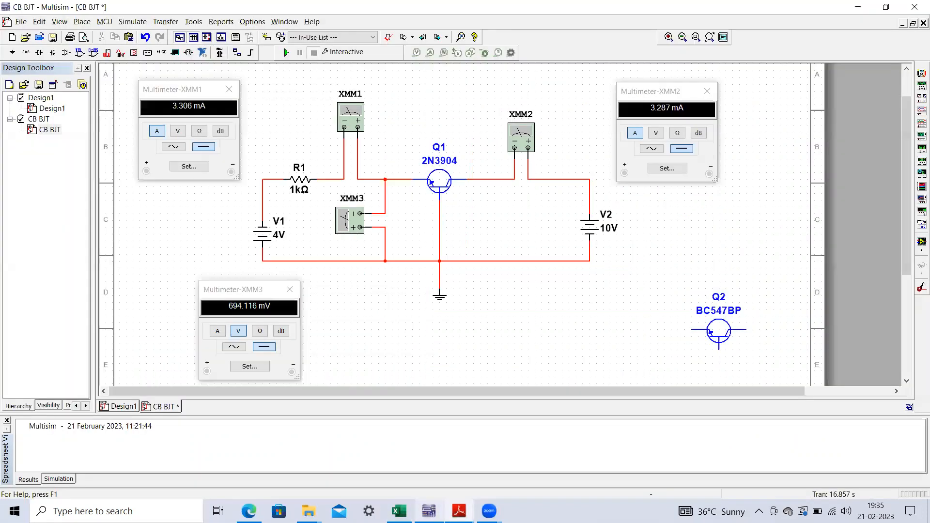
{"action": "left_click", "coordinate": [398, 511]}
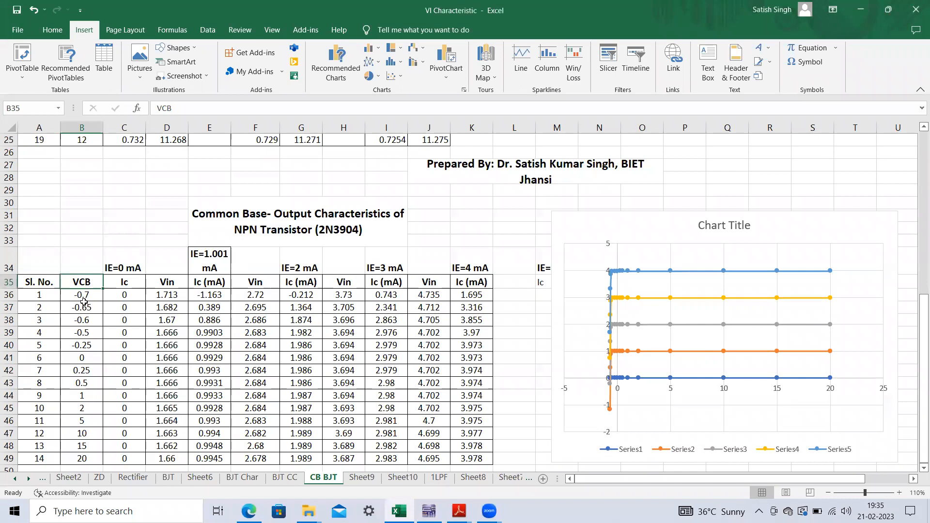
{"action": "left_click", "coordinate": [90, 298]}
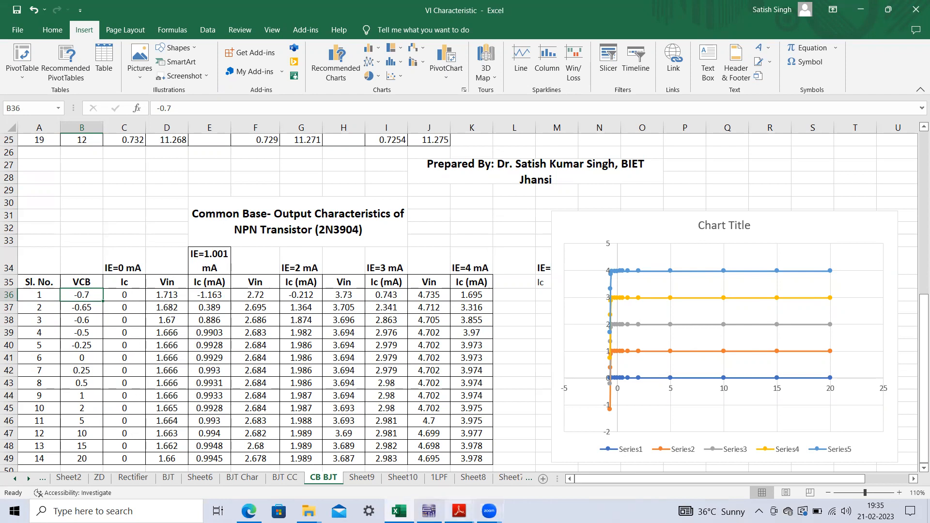
{"action": "mouse_move", "coordinate": [458, 511]}
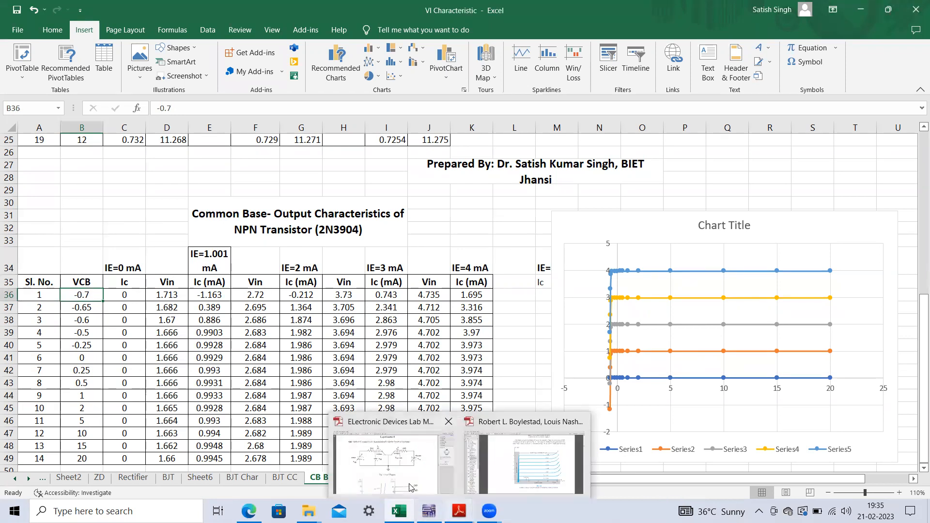
{"action": "mouse_move", "coordinate": [428, 511]}
{"action": "left_click", "coordinate": [429, 458]}
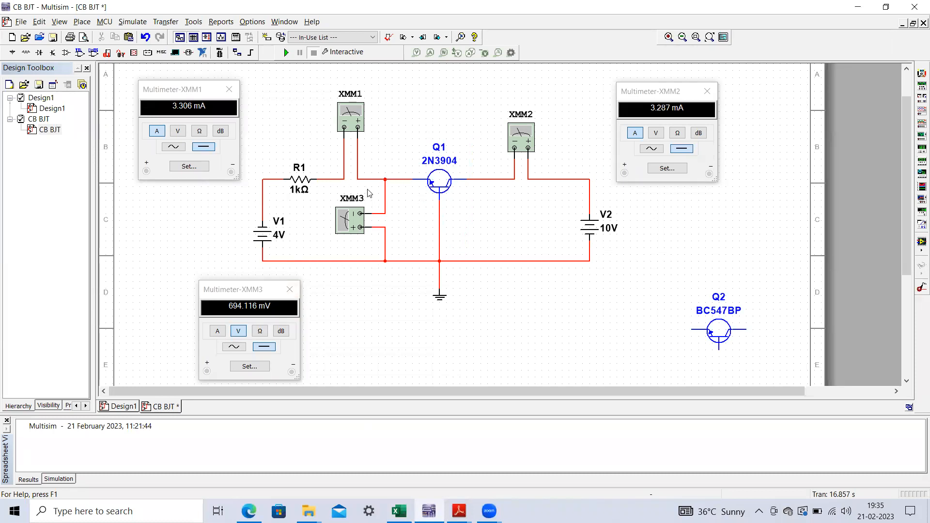
{"action": "left_click", "coordinate": [399, 511]}
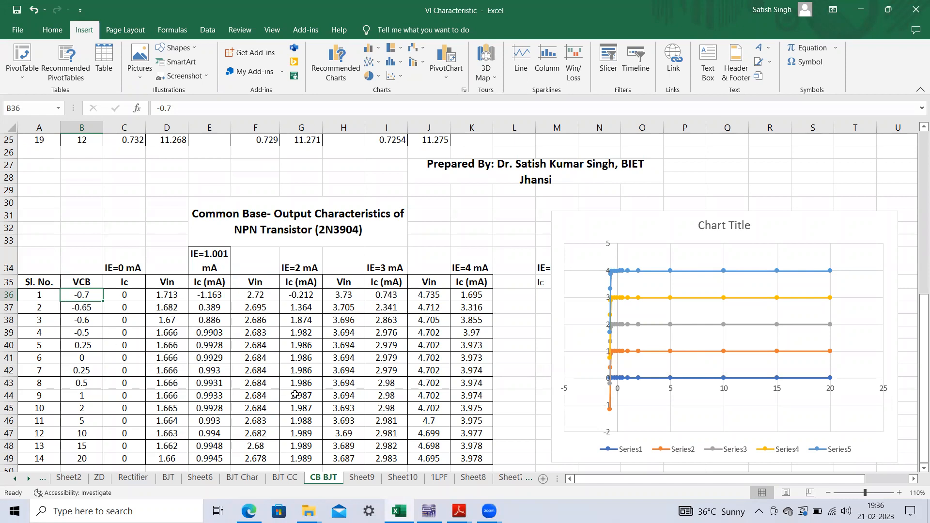
Switch to Multisim and set the collector-side source V2 to -0.7 V
{"action": "left_click", "coordinate": [398, 511]}
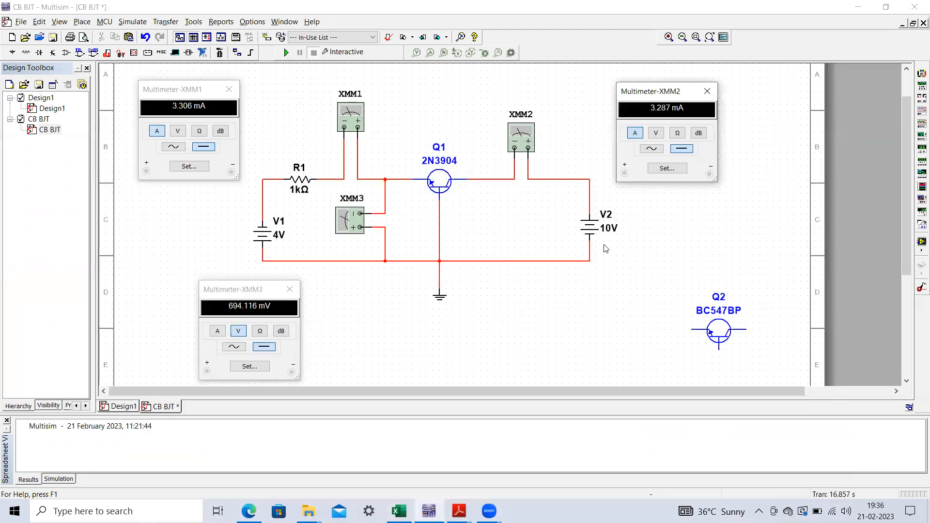
{"action": "double_click", "coordinate": [606, 228]}
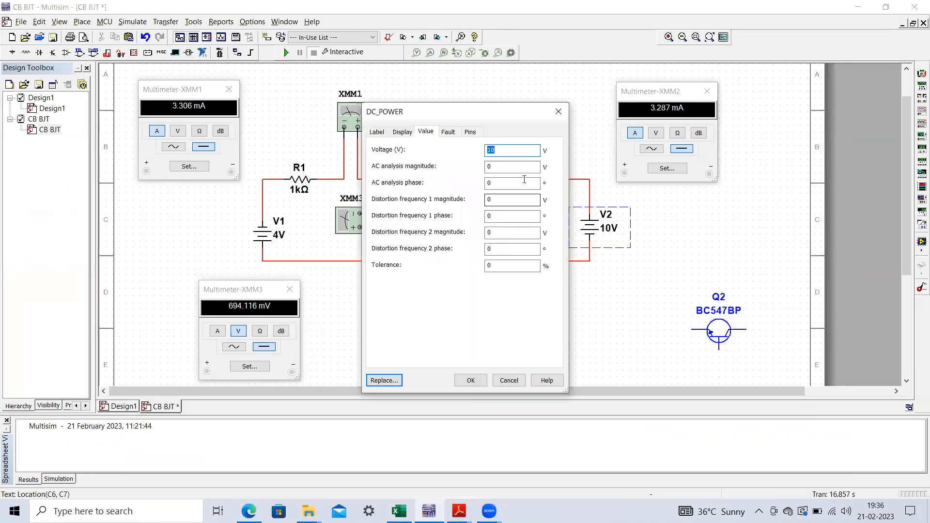
{"action": "type", "text": "-0.7"}
{"action": "left_click", "coordinate": [470, 380]}
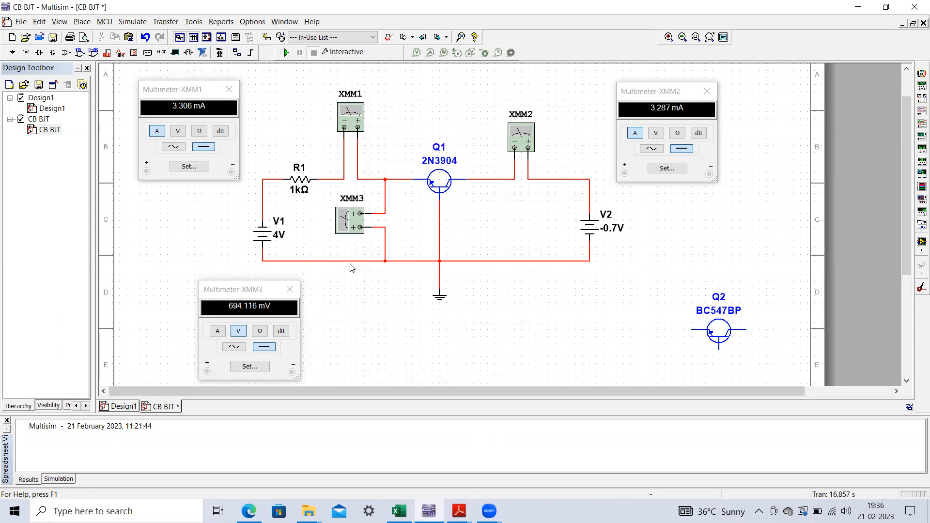
Look up the first-row Vin for IE=1.001 mA in Excel and set source V1 to 1.713 V in Multisim
{"action": "left_click", "coordinate": [399, 512]}
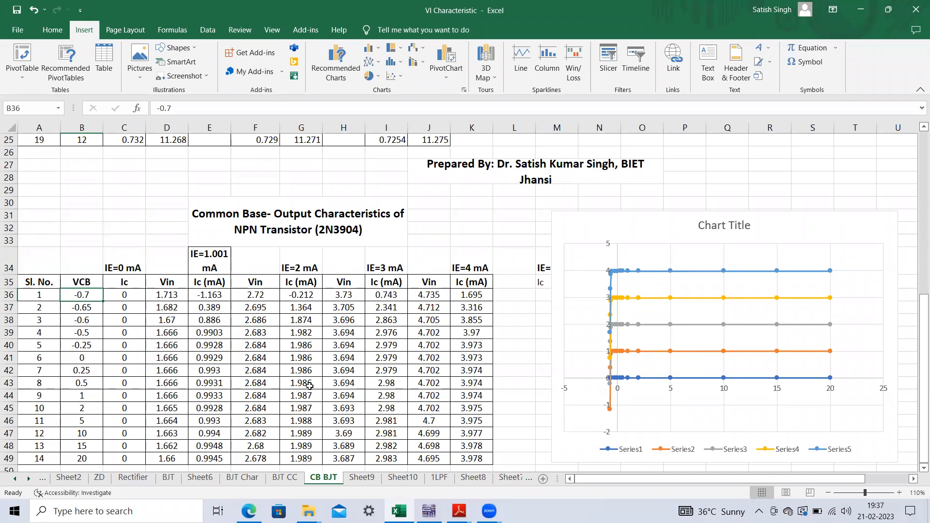
{"action": "left_click", "coordinate": [429, 511]}
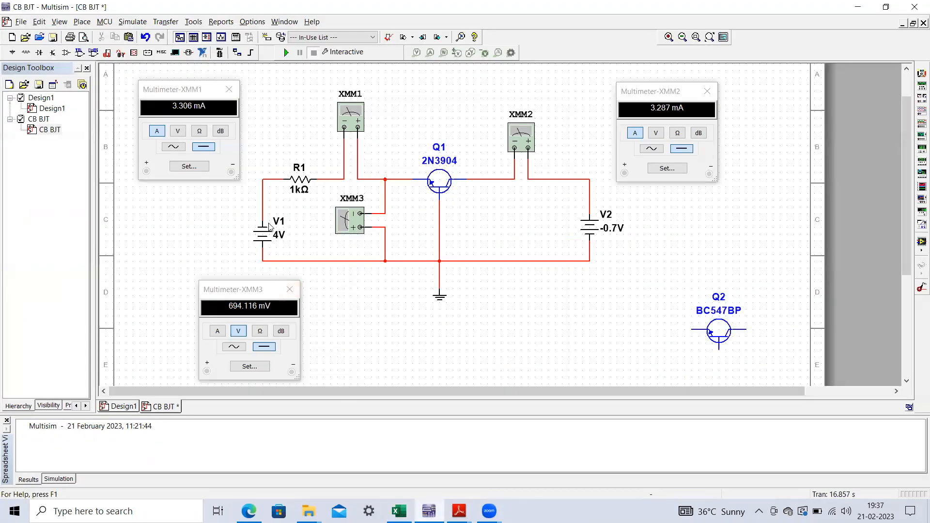
{"action": "double_click", "coordinate": [281, 234]}
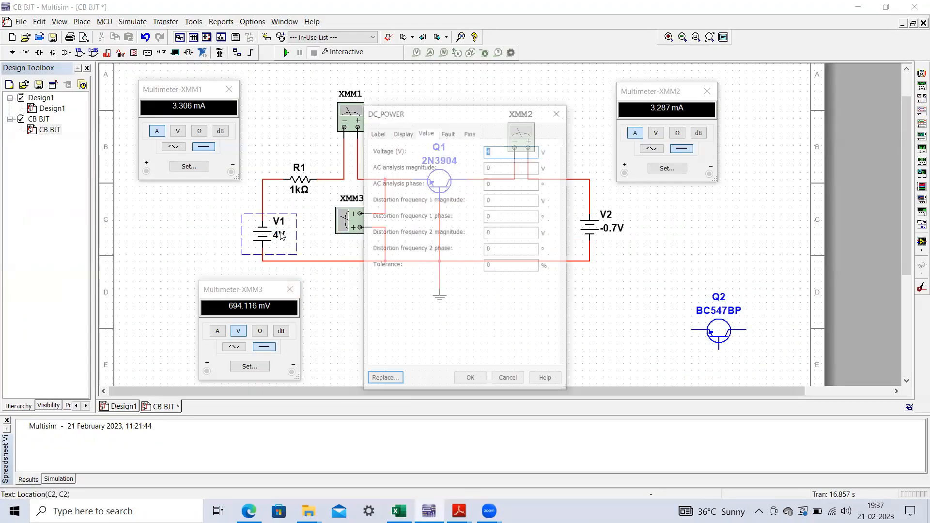
{"action": "type", "text": "1.713"}
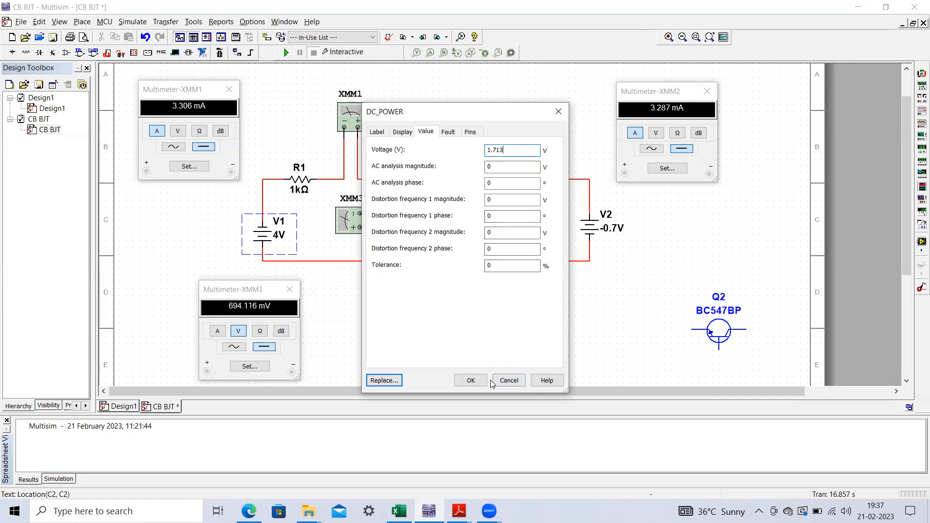
{"action": "left_click", "coordinate": [473, 382]}
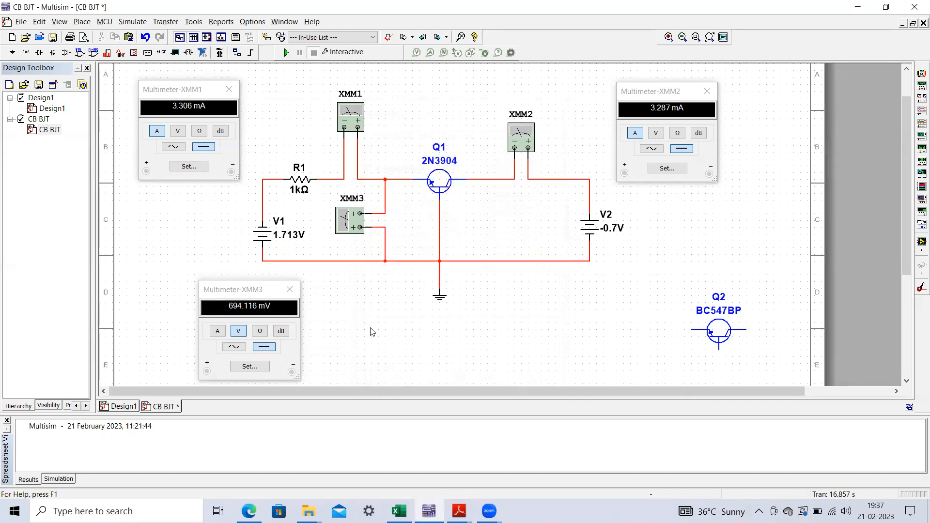
Run the simulation, compare its collector current with the first row of the Excel table, and select the VCB 0 cell
{"action": "left_click", "coordinate": [286, 52]}
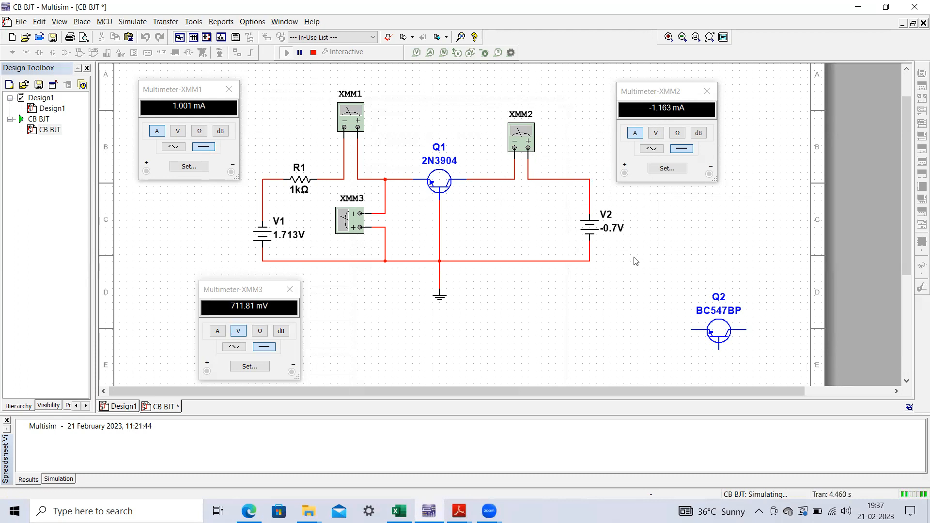
{"action": "left_click", "coordinate": [398, 511]}
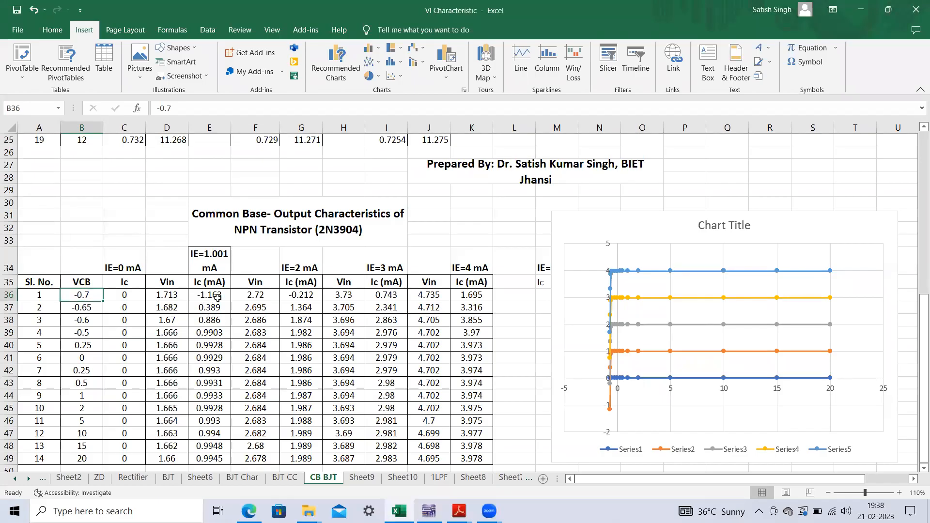
{"action": "left_click", "coordinate": [93, 359]}
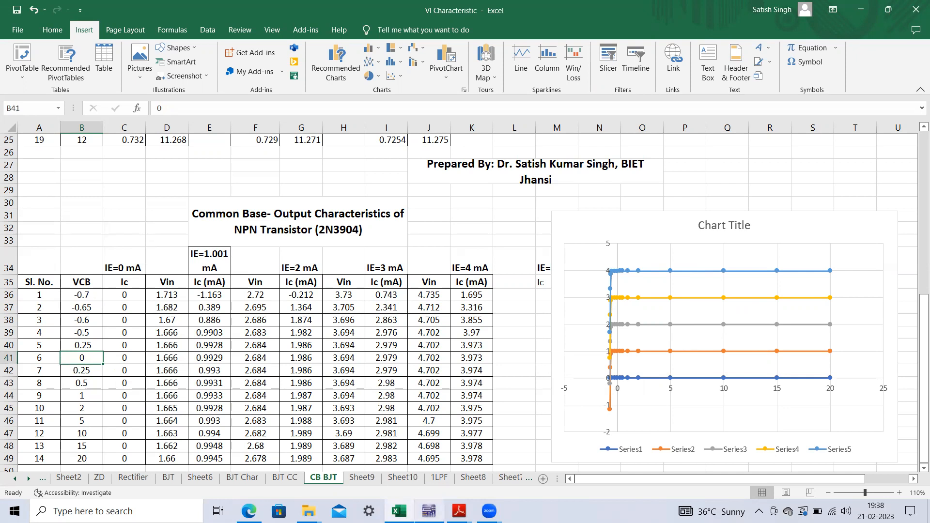
Switch to Multisim, stop the simulation, set source V2 to 0 V and run the simulation again
{"action": "left_click", "coordinate": [429, 509]}
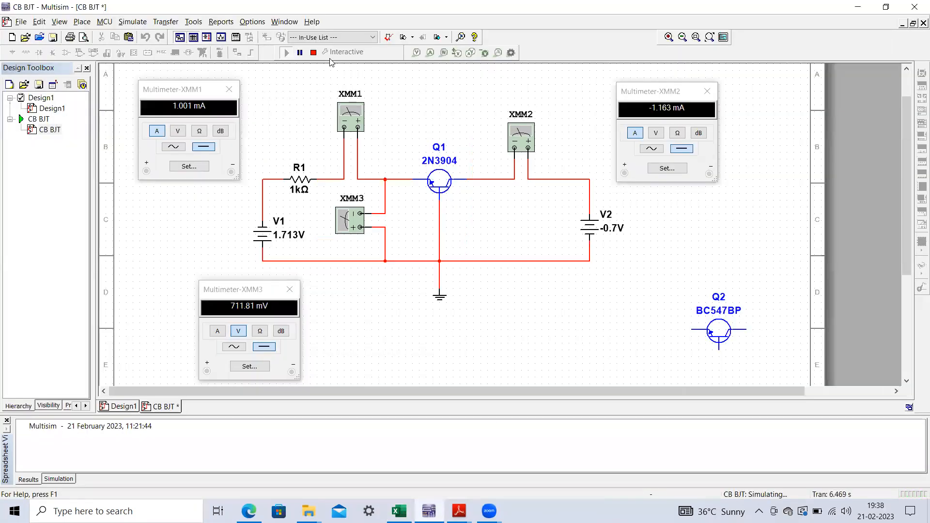
{"action": "left_click", "coordinate": [314, 53]}
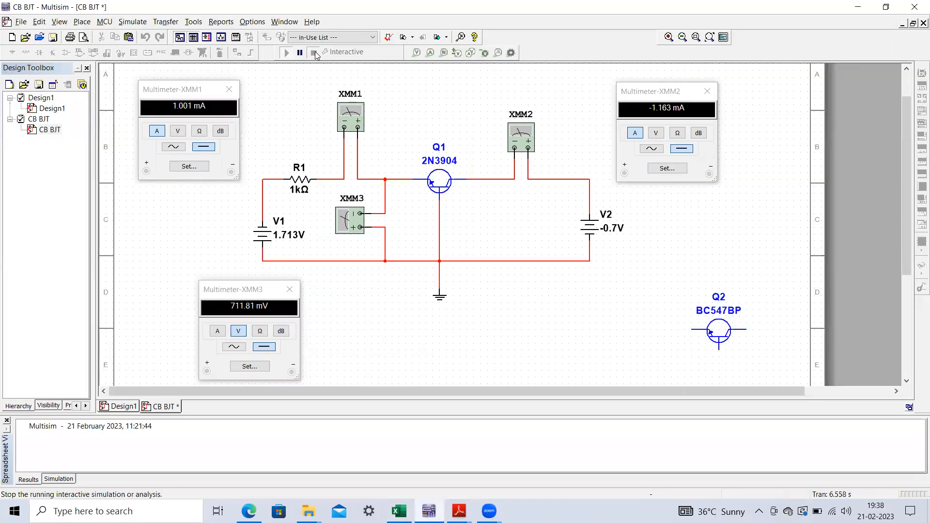
{"action": "left_click", "coordinate": [612, 233]}
{"action": "double_click", "coordinate": [612, 234]}
{"action": "type", "text": "0"}
{"action": "left_click", "coordinate": [470, 380]}
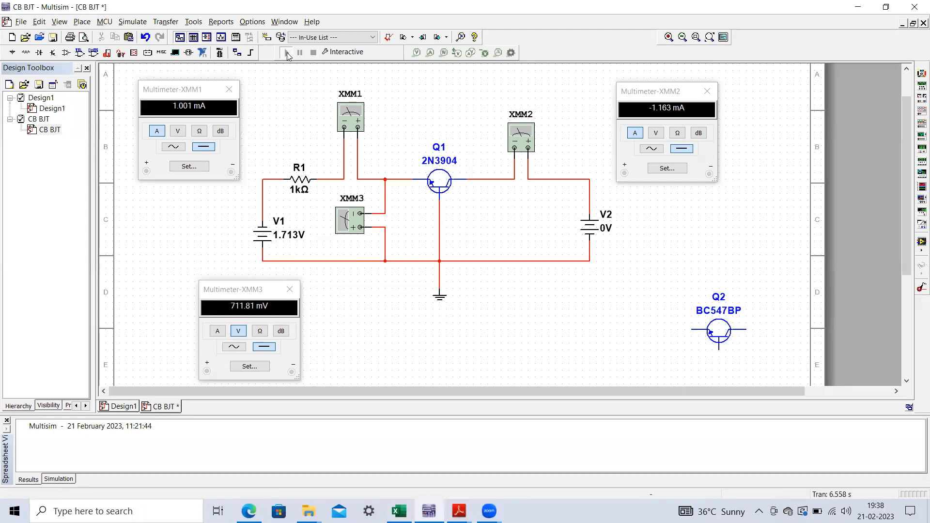
{"action": "left_click", "coordinate": [287, 53]}
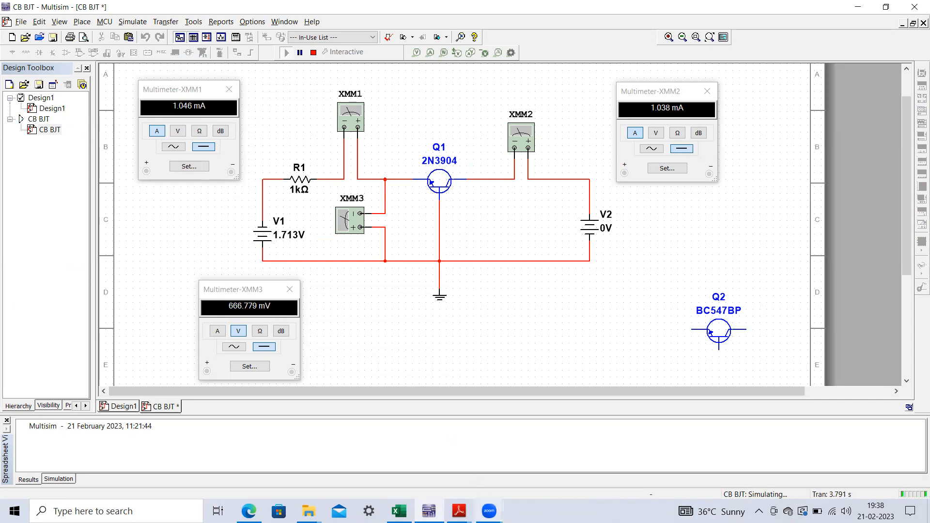
Look up the IE=1.001 mA Vin for VCB 0 in Excel and set source V1 to 1.666 V in Multisim
{"action": "left_click", "coordinate": [398, 511]}
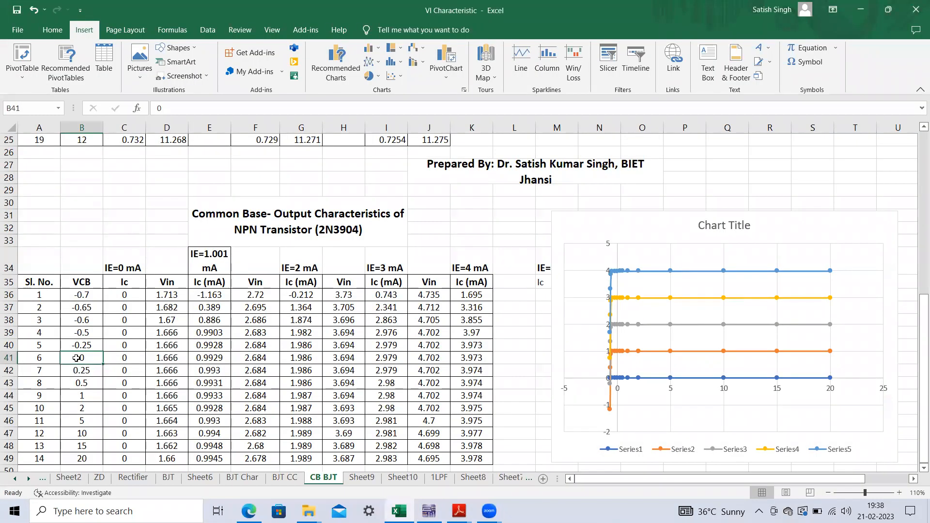
{"action": "left_click", "coordinate": [177, 359]}
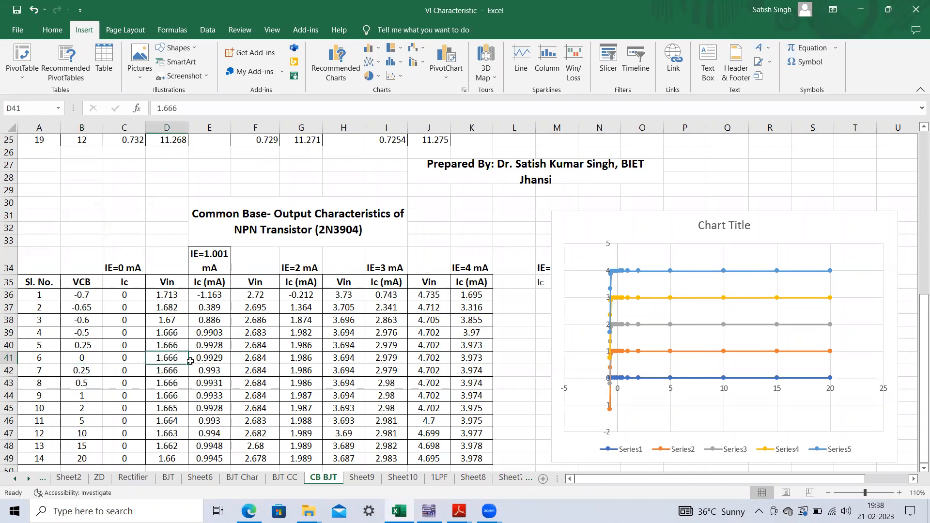
{"action": "left_click", "coordinate": [429, 512]}
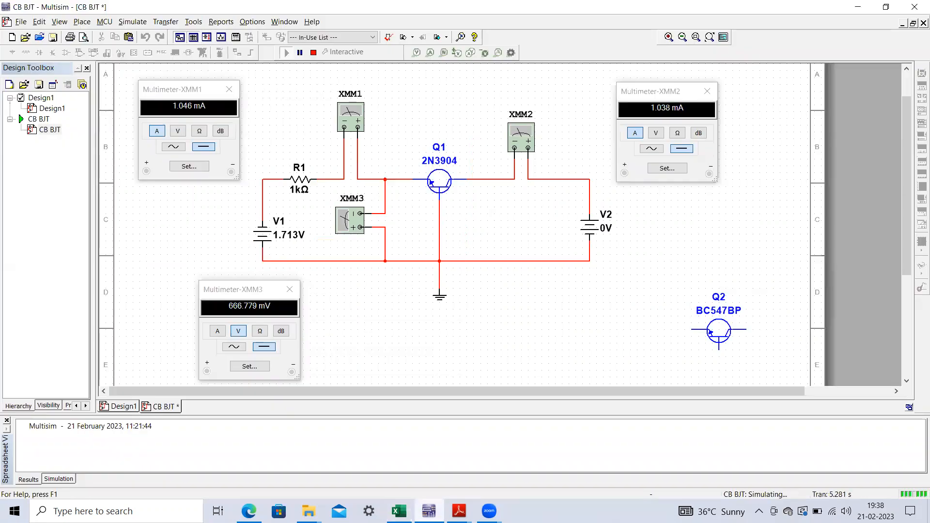
{"action": "left_click", "coordinate": [313, 53]}
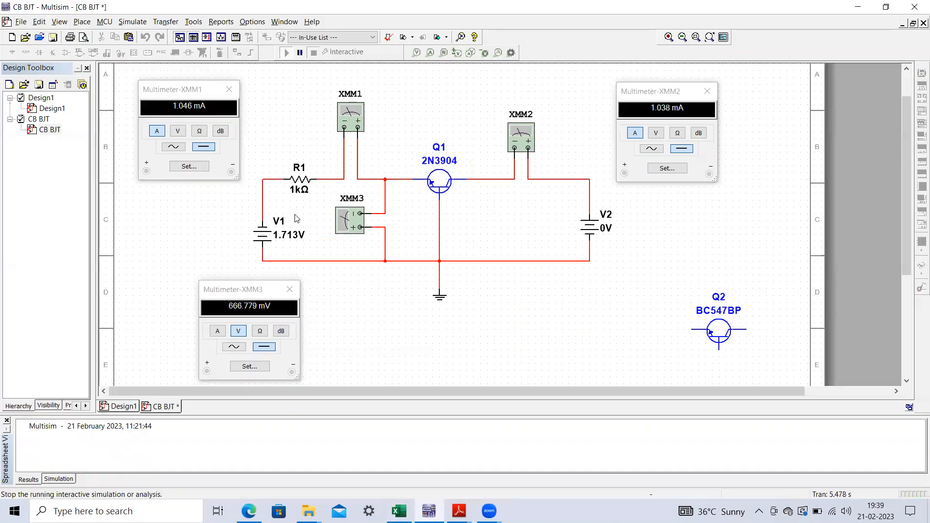
{"action": "double_click", "coordinate": [290, 242]}
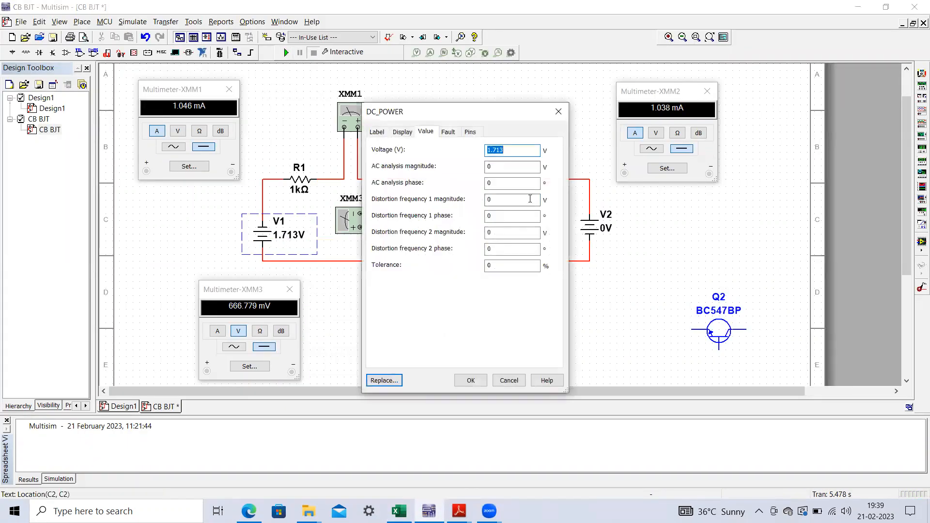
{"action": "left_click", "coordinate": [509, 151]}
{"action": "key", "text": "BackSpace"}
{"action": "key", "text": "BackSpace"}
{"action": "key", "text": "BackSpace"}
{"action": "left_click", "coordinate": [472, 380]}
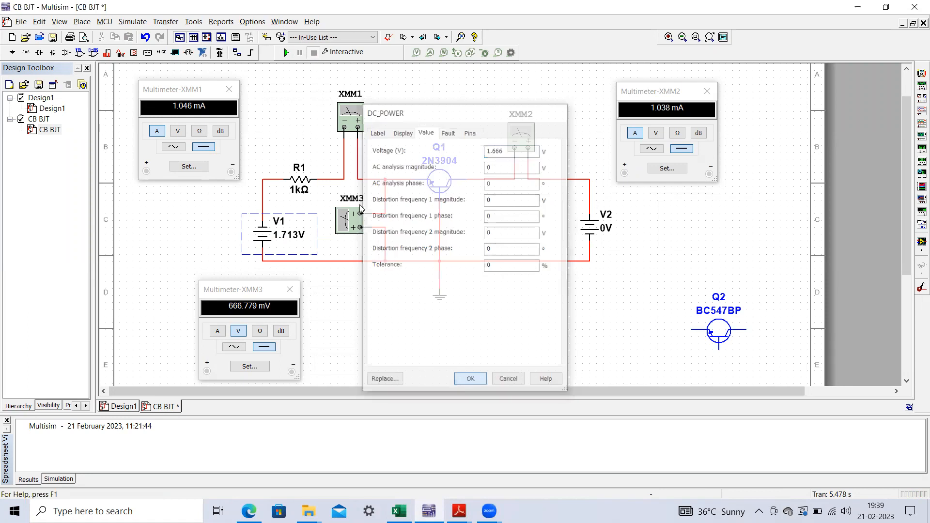
Run the simulation, compare its collector current with the VCB 0 row in Excel, and select the VCB 10 cell
{"action": "left_click", "coordinate": [286, 53]}
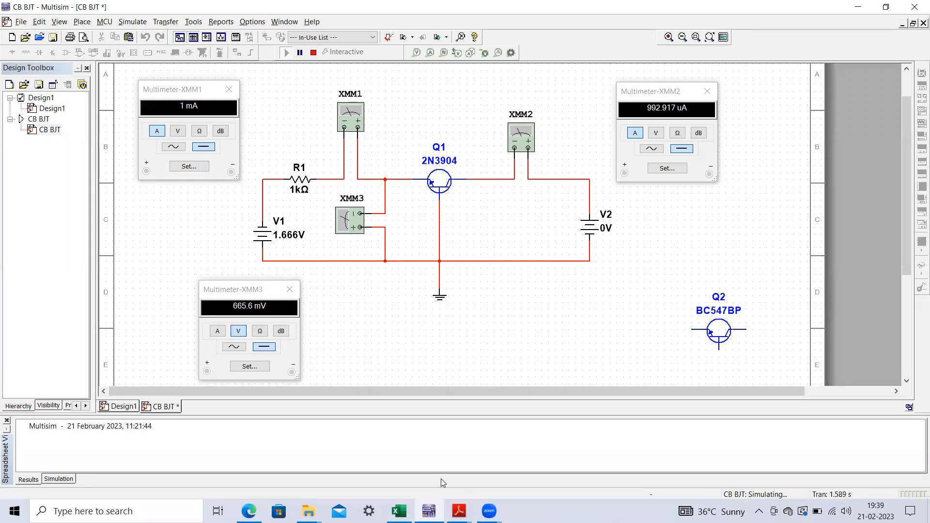
{"action": "left_click", "coordinate": [399, 511]}
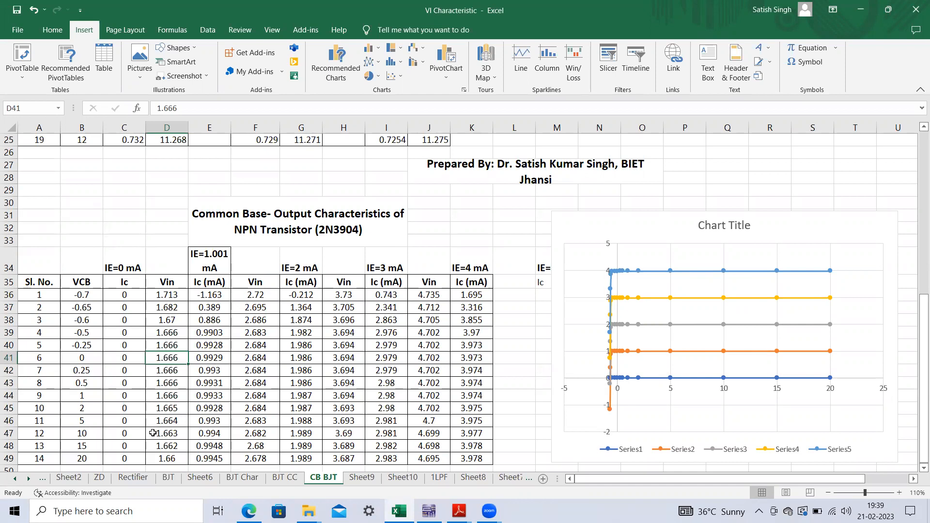
{"action": "left_click", "coordinate": [86, 434]}
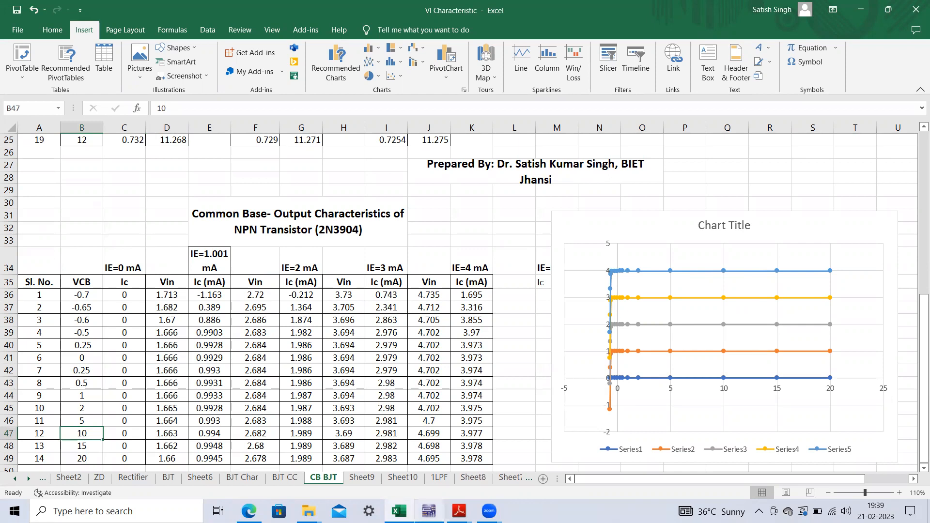
Switch to Multisim, stop the simulation, set source V2 to 10 V and run the simulation again
{"action": "left_click", "coordinate": [429, 511]}
{"action": "left_click", "coordinate": [313, 52]}
{"action": "double_click", "coordinate": [601, 235]}
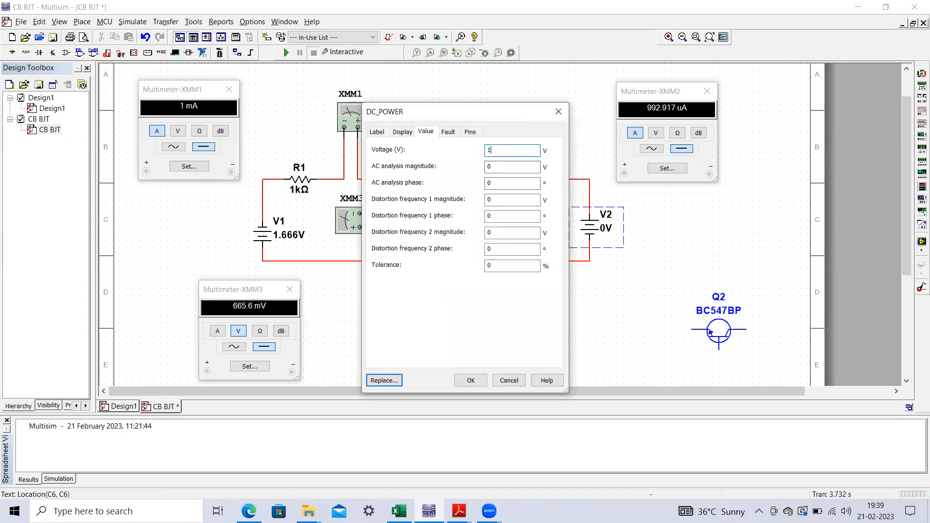
{"action": "left_click", "coordinate": [466, 381]}
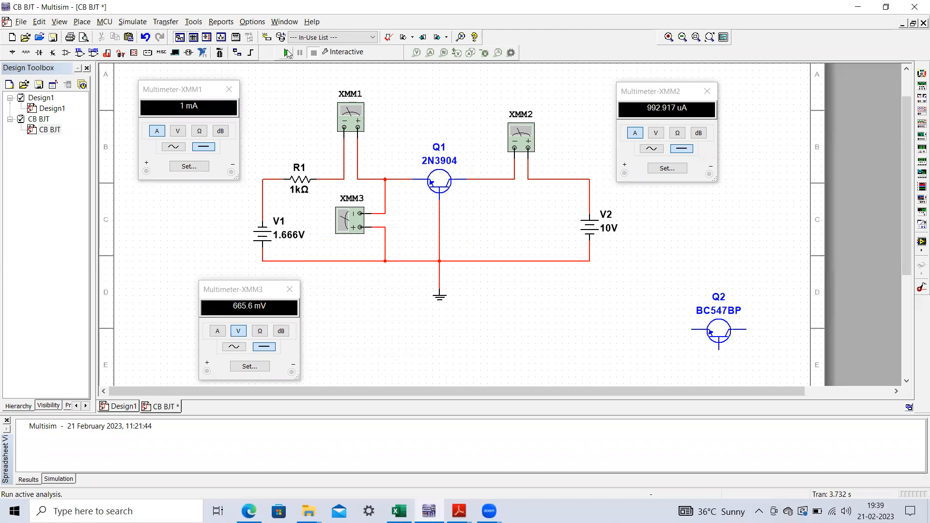
{"action": "left_click", "coordinate": [288, 53]}
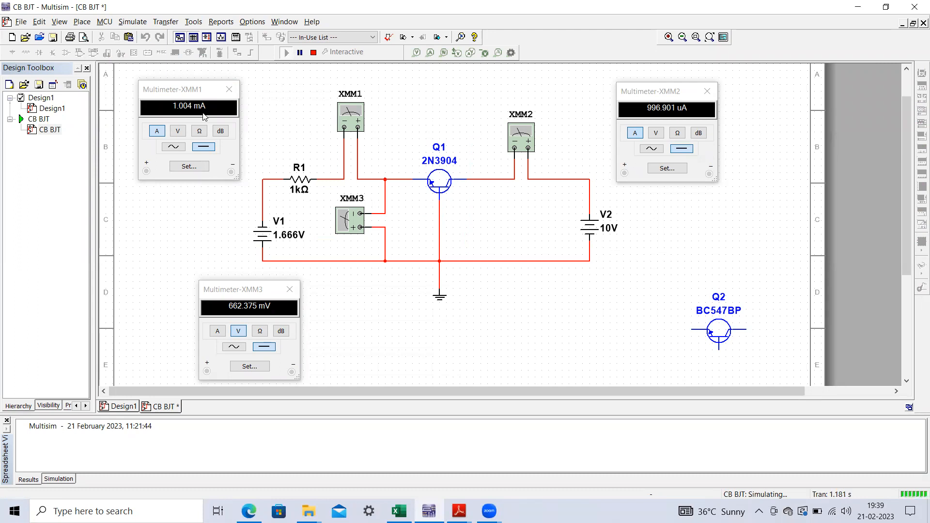
Look up the IE=1.001 mA Vin for VCB 10 in Excel and set source V1 to 1.663 V in Multisim
{"action": "left_click", "coordinate": [399, 511]}
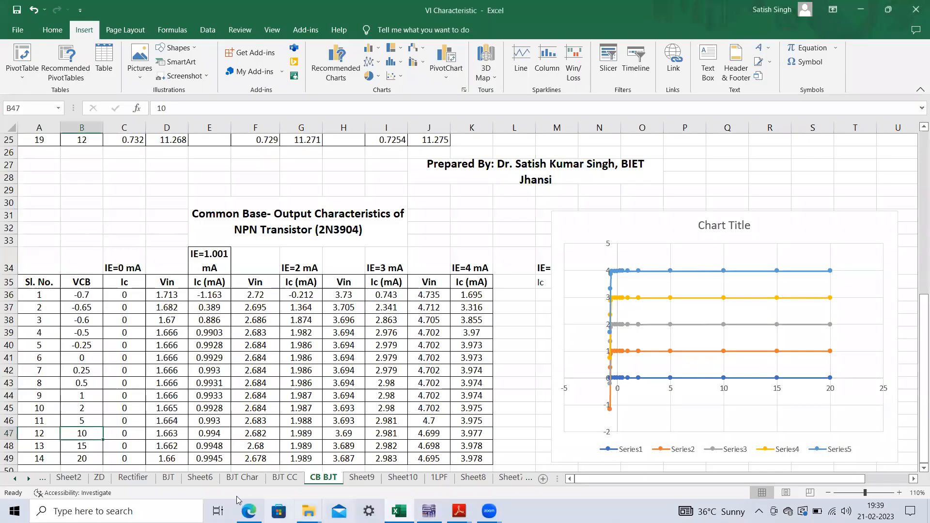
{"action": "left_click", "coordinate": [182, 434]}
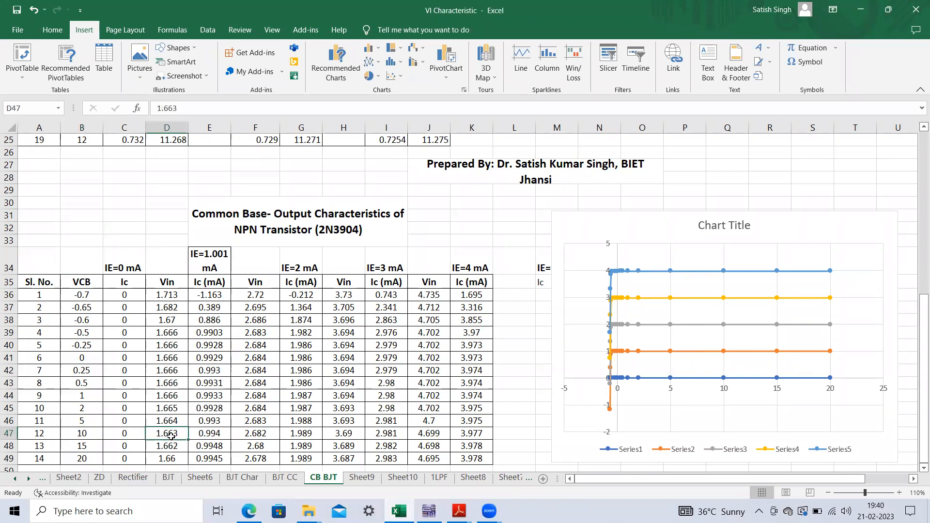
{"action": "left_click", "coordinate": [429, 511]}
{"action": "left_click", "coordinate": [313, 52]}
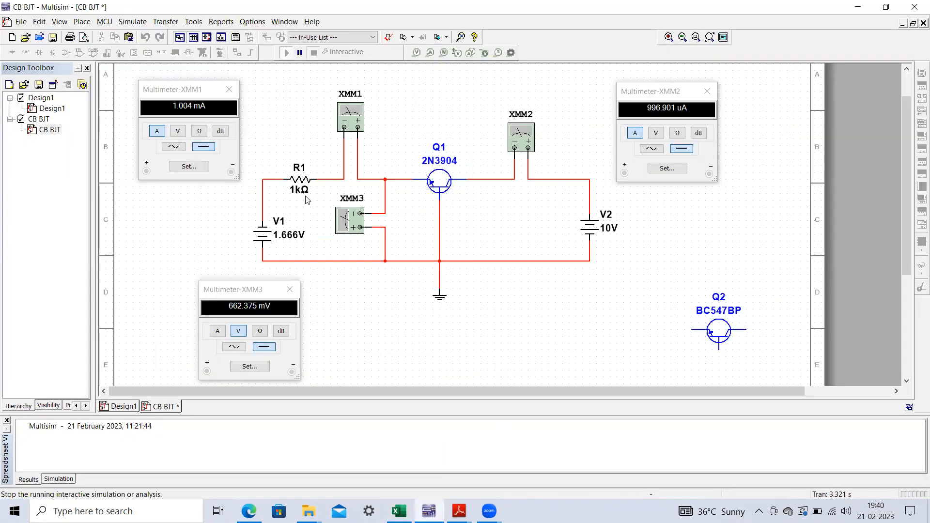
{"action": "double_click", "coordinate": [296, 240]}
{"action": "left_click", "coordinate": [512, 151]}
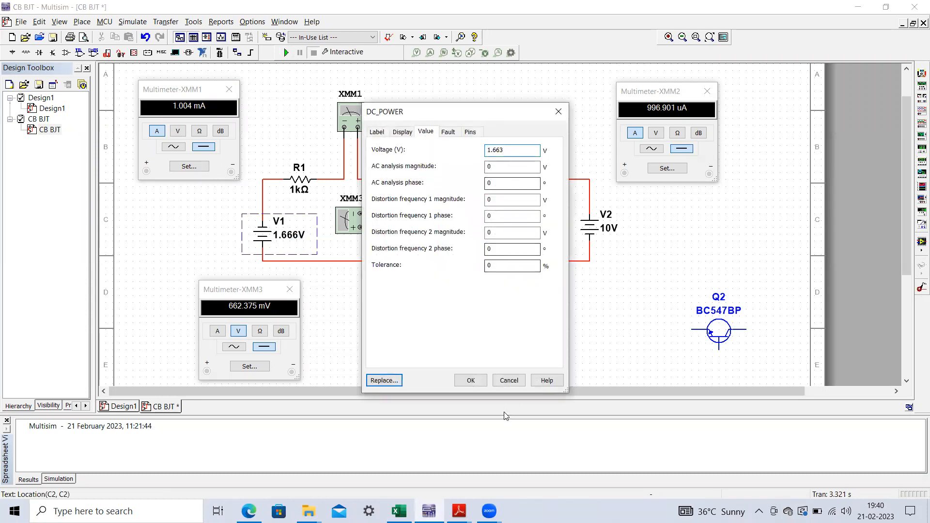
{"action": "left_click", "coordinate": [470, 380]}
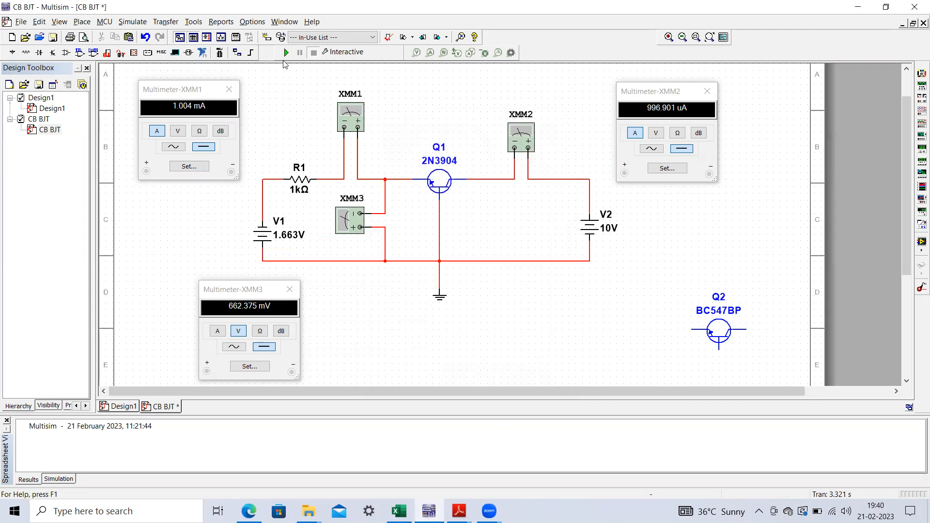
Run the simulation and compare its collector current with the VCB 10 entry for IE=1.001 mA in Excel
{"action": "left_click", "coordinate": [285, 56]}
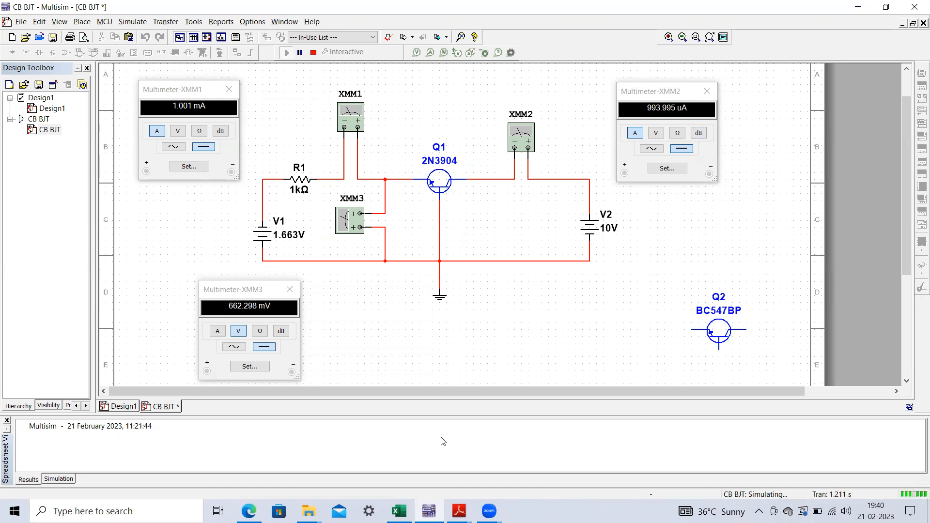
{"action": "left_click", "coordinate": [399, 511]}
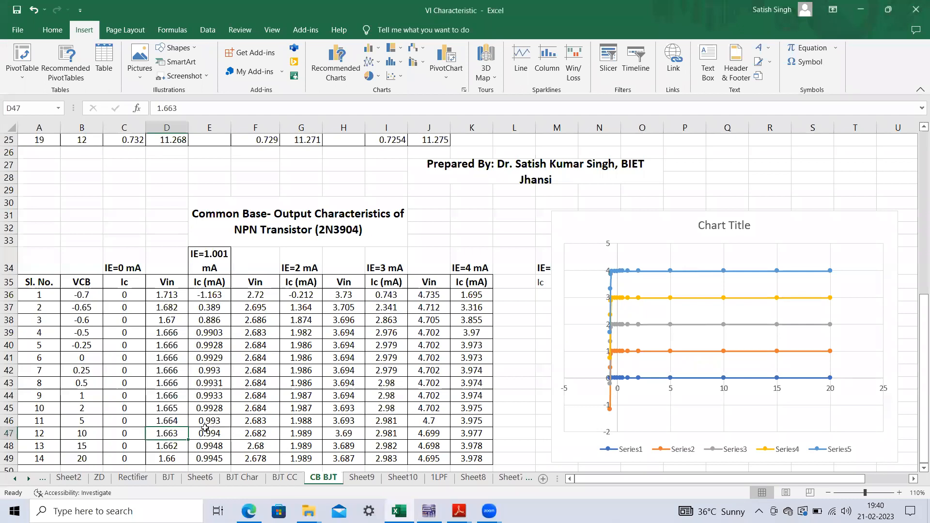
{"action": "left_click", "coordinate": [221, 434]}
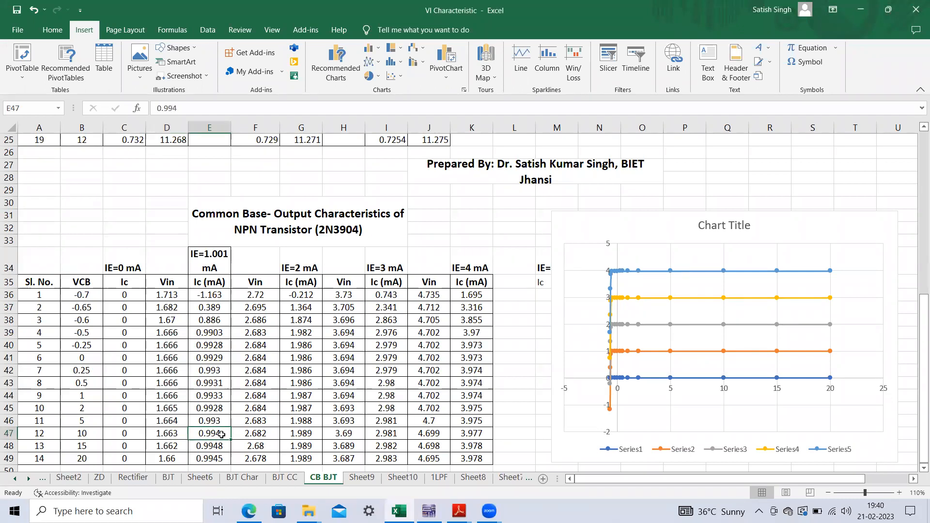
Review the VCB 20 row for IE=1.001 mA, and look up the IE=2 mA Vin for VCB -0.6
{"action": "left_click", "coordinate": [88, 460]}
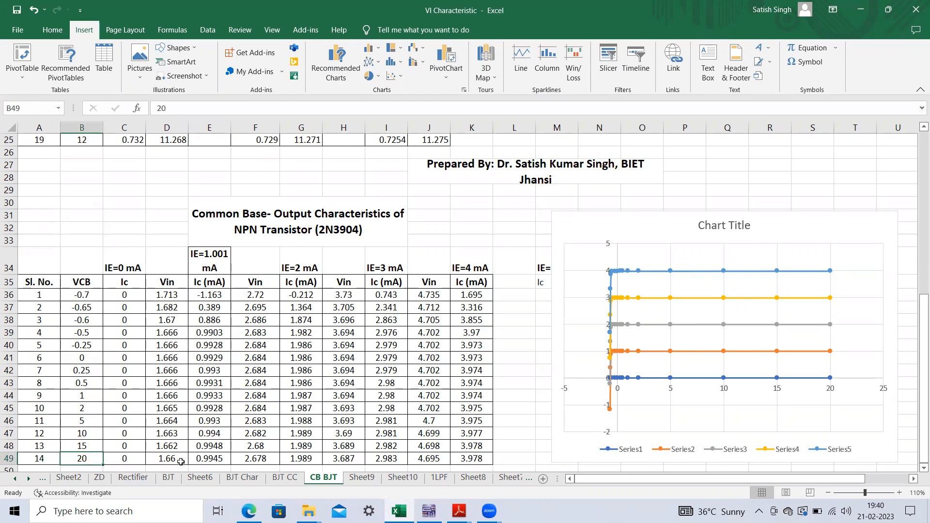
{"action": "left_click", "coordinate": [197, 463]}
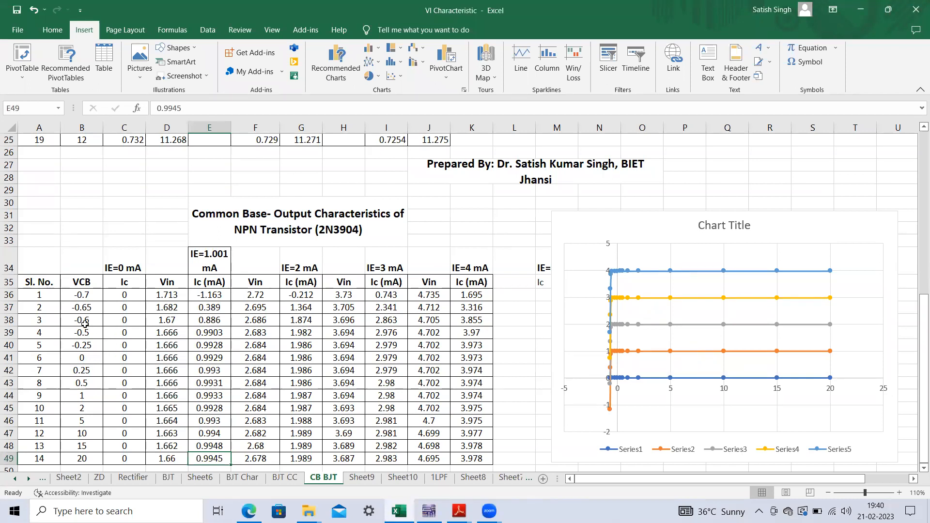
{"action": "left_click", "coordinate": [257, 322]}
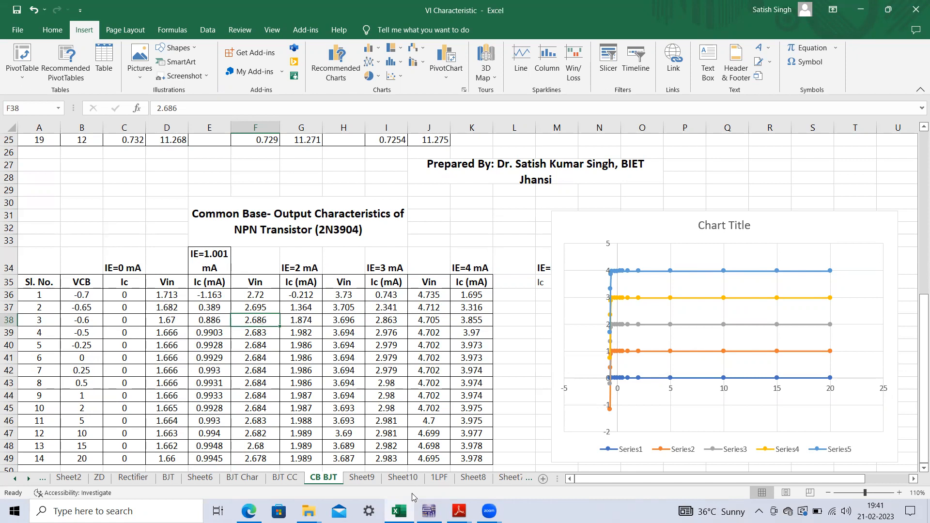
Switch to Multisim, stop the simulation and set the collector-side source V2 to -0.6 V
{"action": "left_click", "coordinate": [429, 511]}
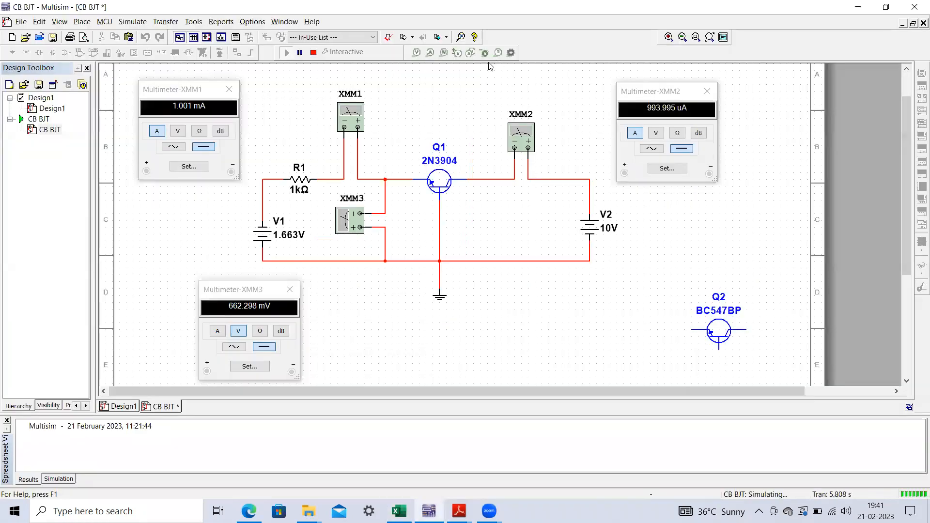
{"action": "left_click", "coordinate": [313, 52]}
{"action": "double_click", "coordinate": [605, 237]}
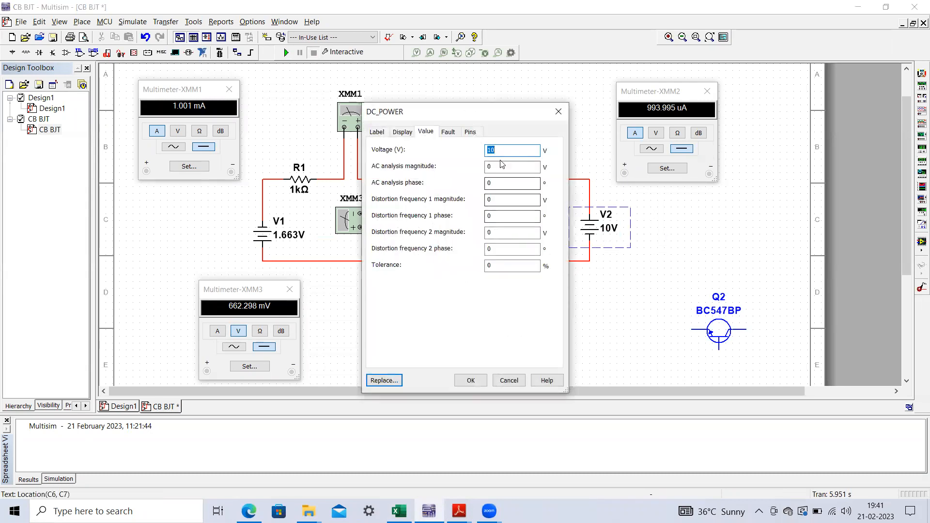
{"action": "type", "text": "-0.6"}
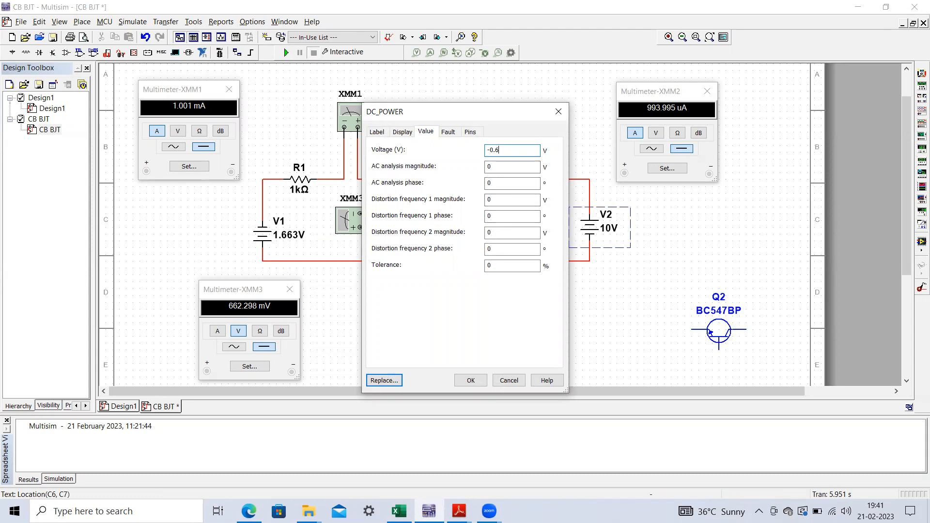
{"action": "left_click", "coordinate": [470, 381]}
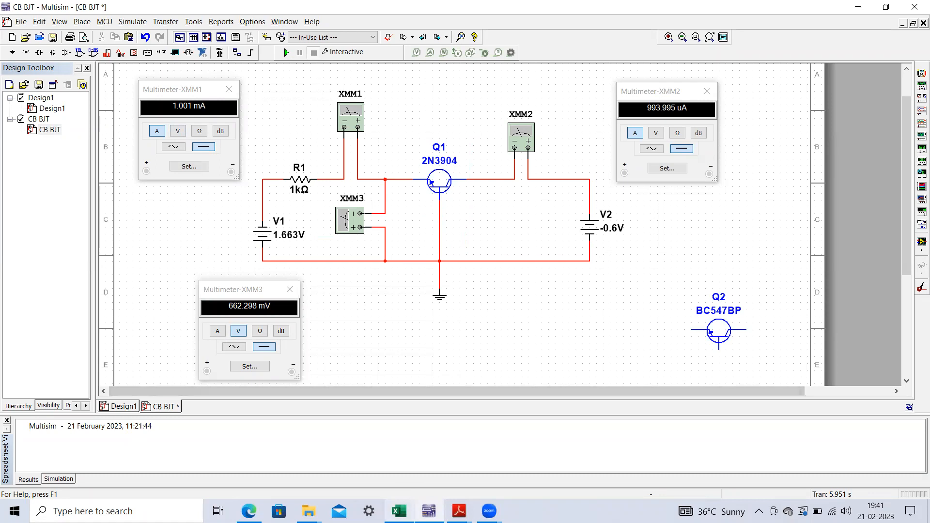
Recheck the IE=2 mA Vin for VCB -0.6 in Excel and set source V1 to 2.686 V in Multisim
{"action": "left_click", "coordinate": [399, 511]}
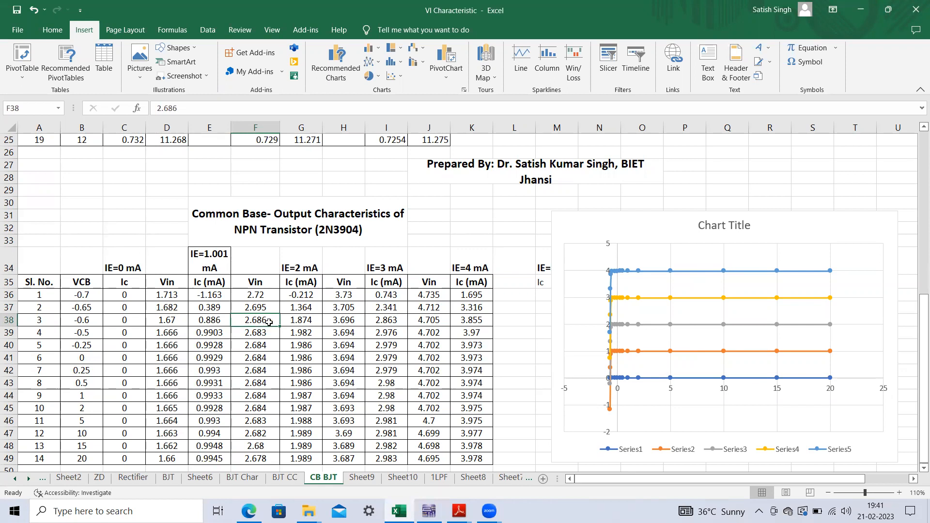
{"action": "left_click", "coordinate": [429, 511]}
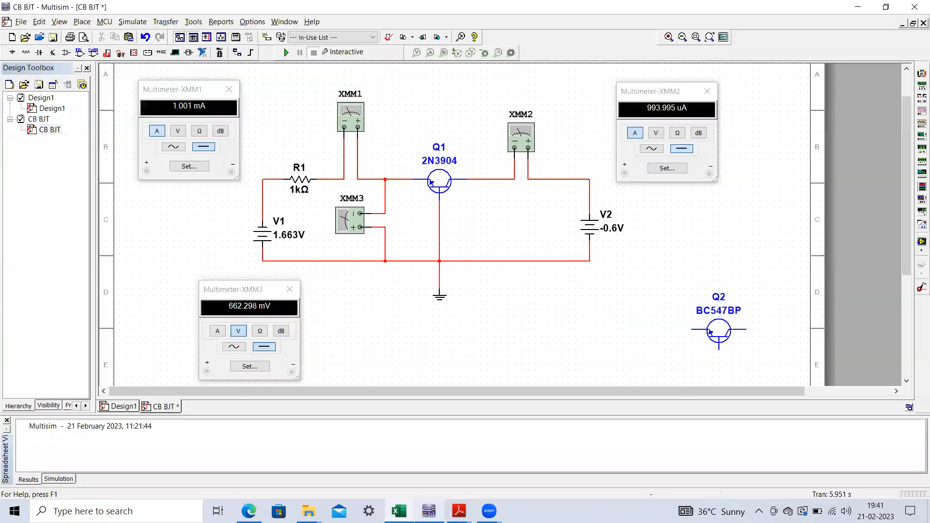
{"action": "double_click", "coordinate": [285, 237]}
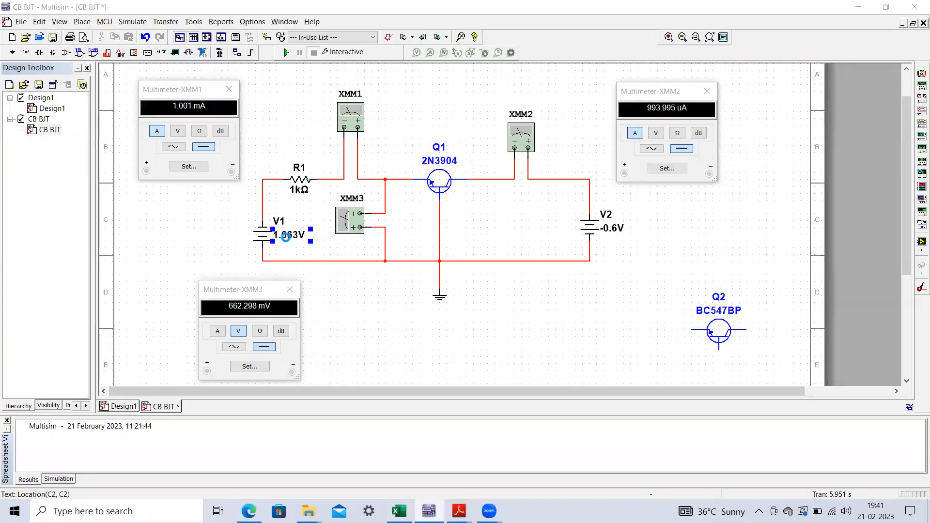
{"action": "type", "text": "2.686"}
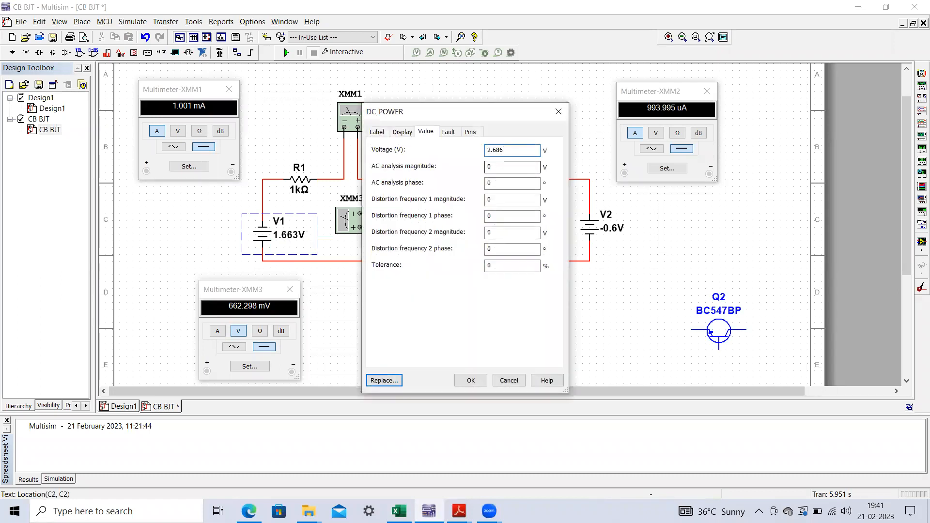
{"action": "left_click", "coordinate": [473, 381]}
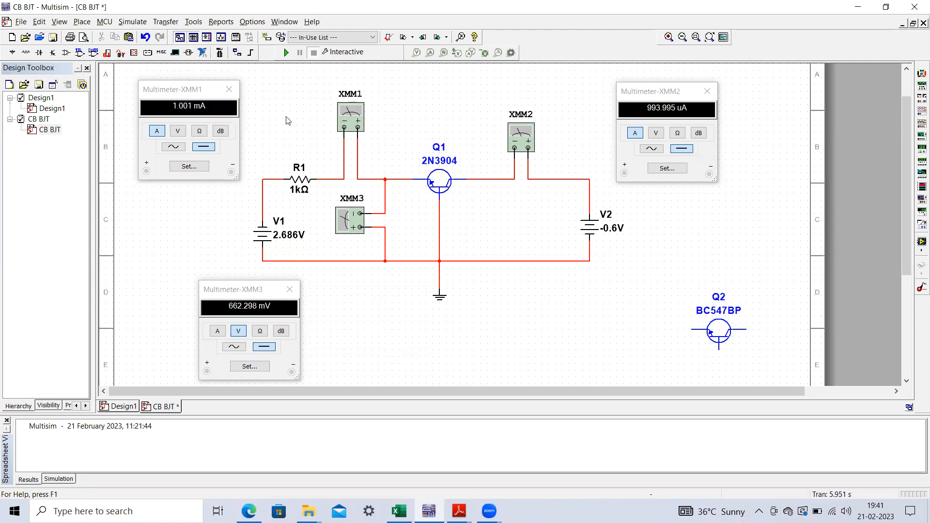
Run the simulation and compare its collector current with the VCB -0.6 entry for IE=2 mA in Excel
{"action": "left_click", "coordinate": [285, 53]}
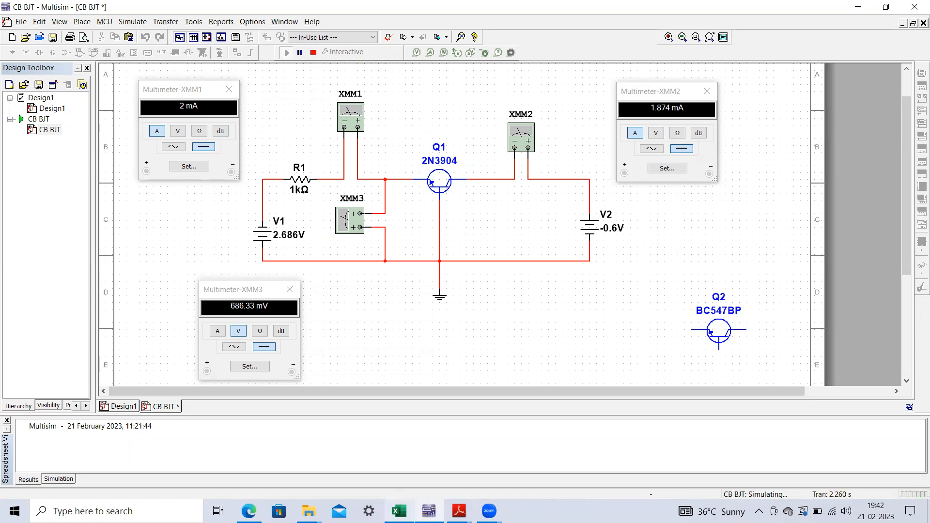
{"action": "left_click", "coordinate": [399, 510]}
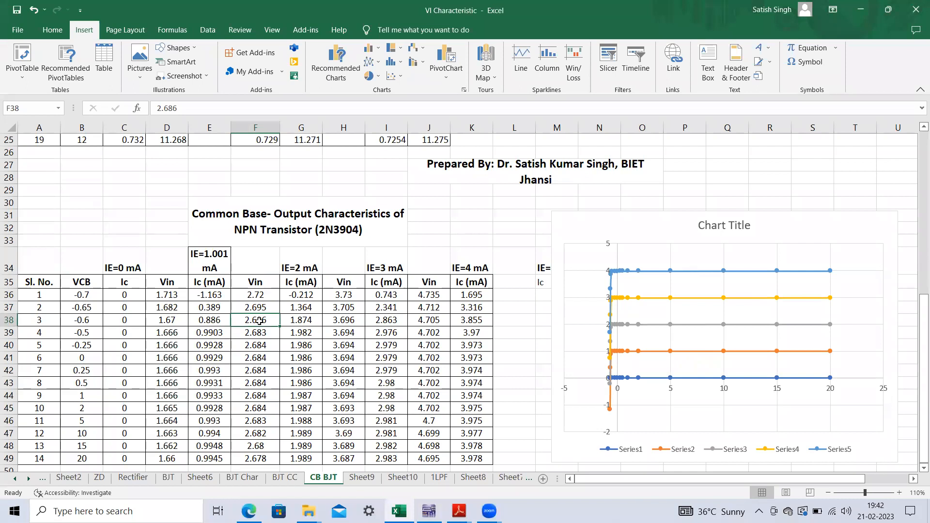
{"action": "left_click", "coordinate": [308, 321]}
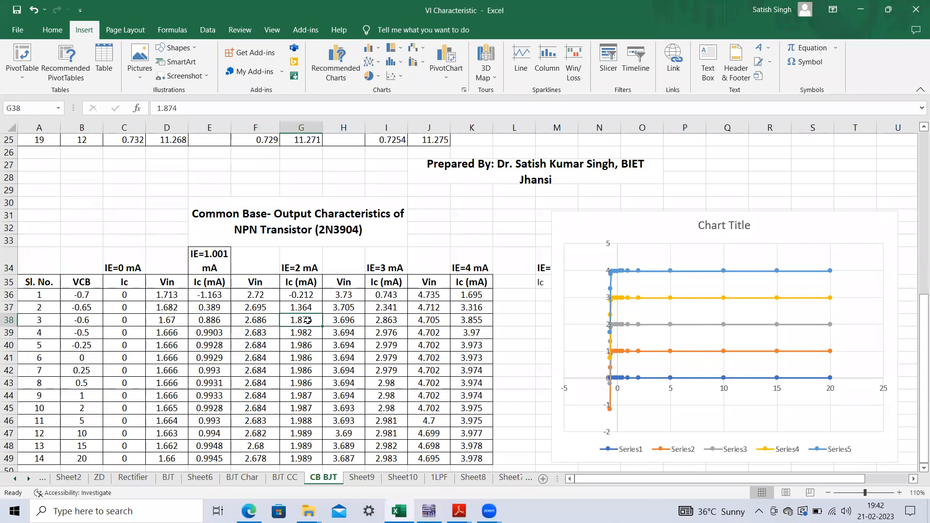
Review the Vin and collector current entries for IE=2 mA in the VCB -0.6 row of the output characteristics table
{"action": "left_click", "coordinate": [267, 324]}
{"action": "left_click", "coordinate": [294, 320]}
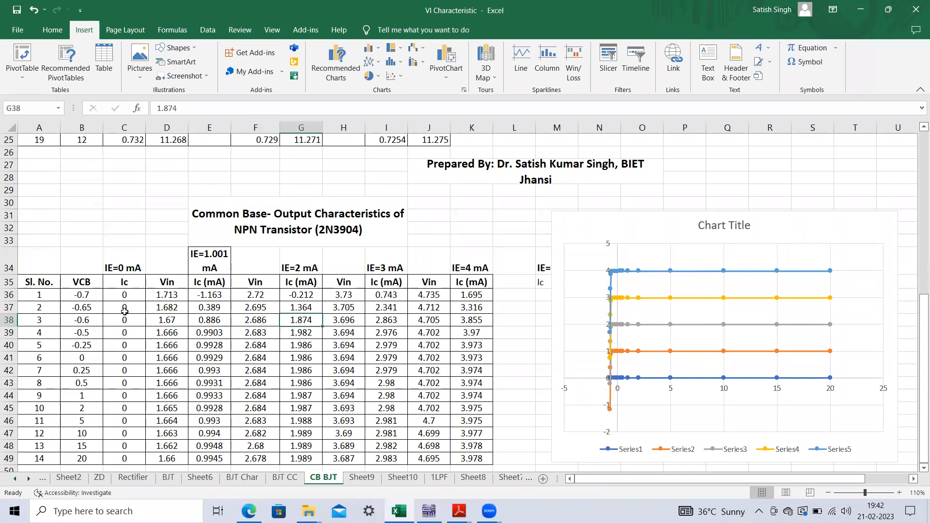
{"action": "left_click", "coordinate": [9, 320]}
{"action": "left_click", "coordinate": [305, 321]}
{"action": "left_click", "coordinate": [257, 321]}
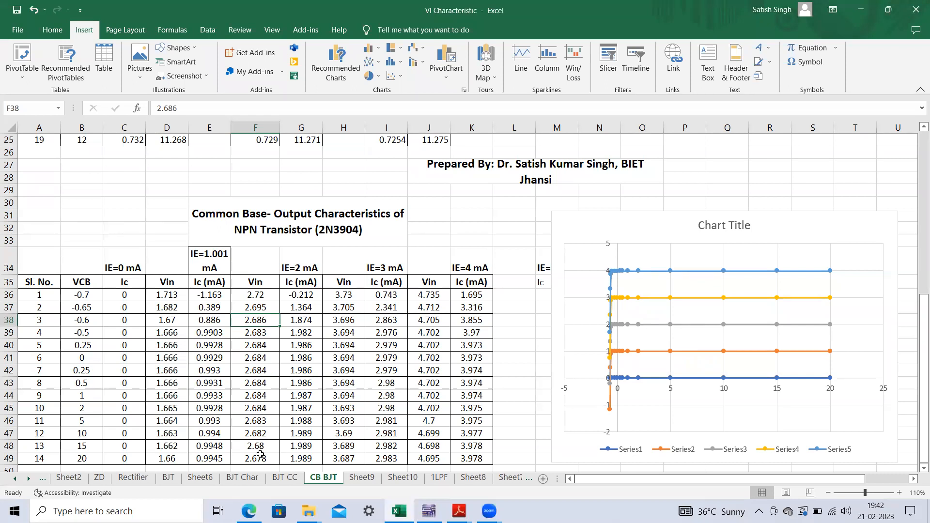
Switch to Multisim, stop the simulation, set the collector-side source V2 to 20 V and run the circuit again
{"action": "left_click", "coordinate": [429, 511]}
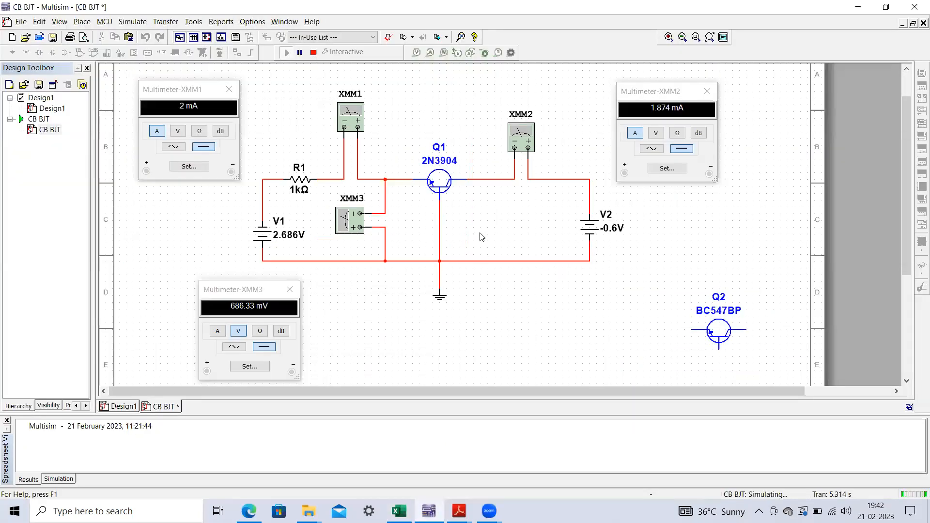
{"action": "left_click", "coordinate": [314, 52]}
{"action": "double_click", "coordinate": [605, 235]}
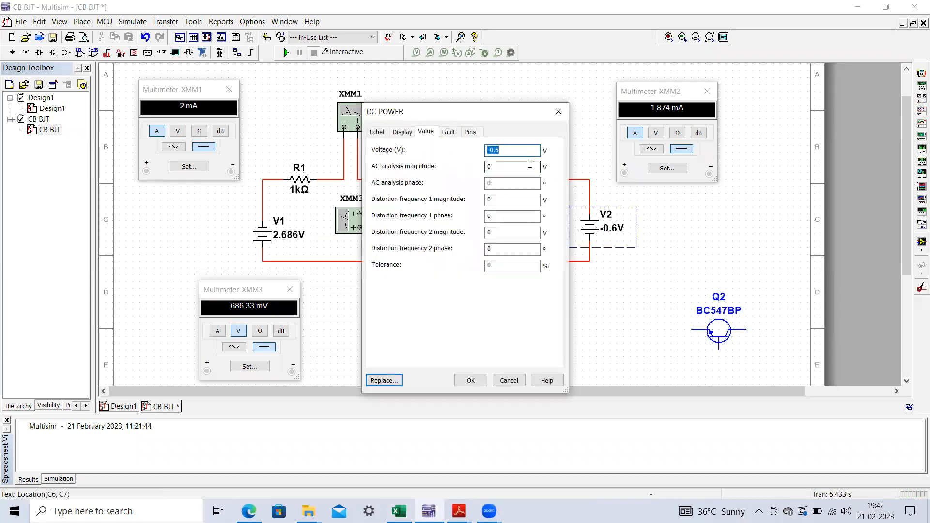
{"action": "type", "text": "20"}
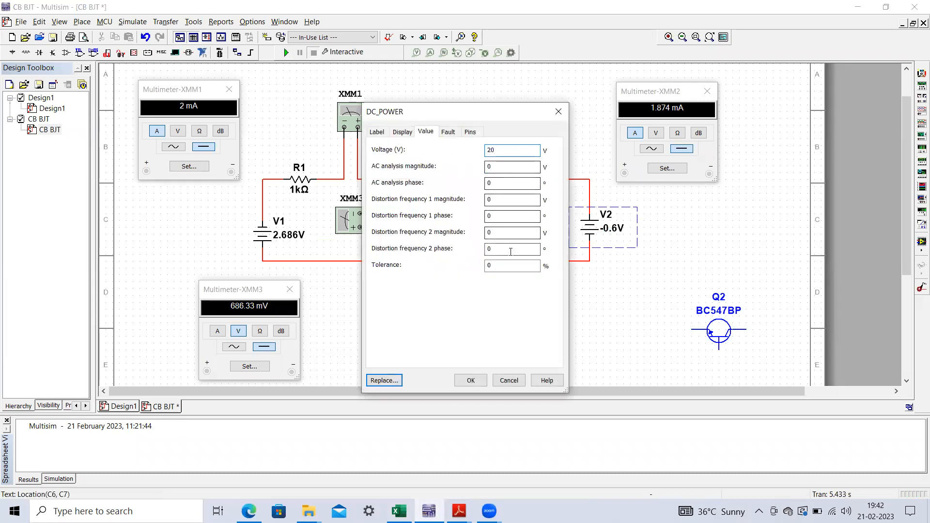
{"action": "left_click", "coordinate": [473, 381]}
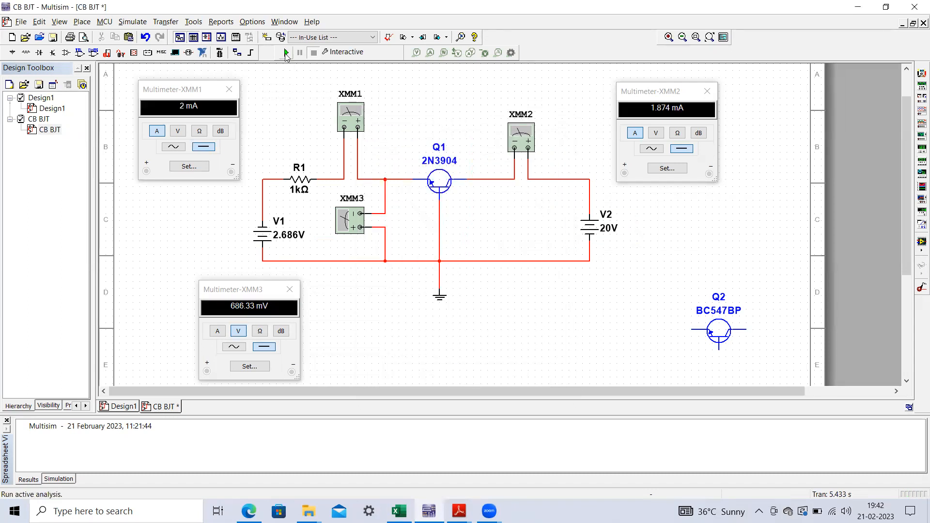
{"action": "left_click", "coordinate": [285, 53]}
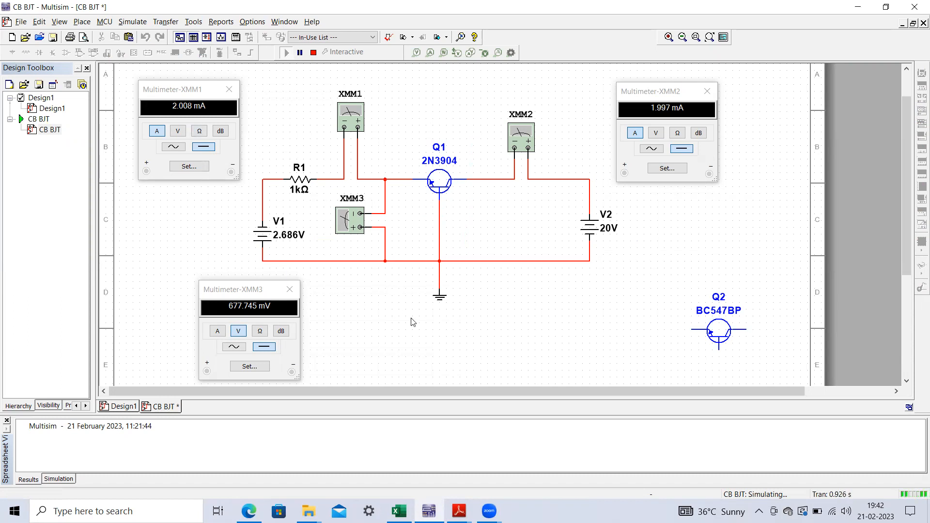
Look up the IE=2 mA Vin for VCB 20 in Excel, set source V1 to 2.678 V in Multisim and rerun the simulation
{"action": "left_click", "coordinate": [399, 511]}
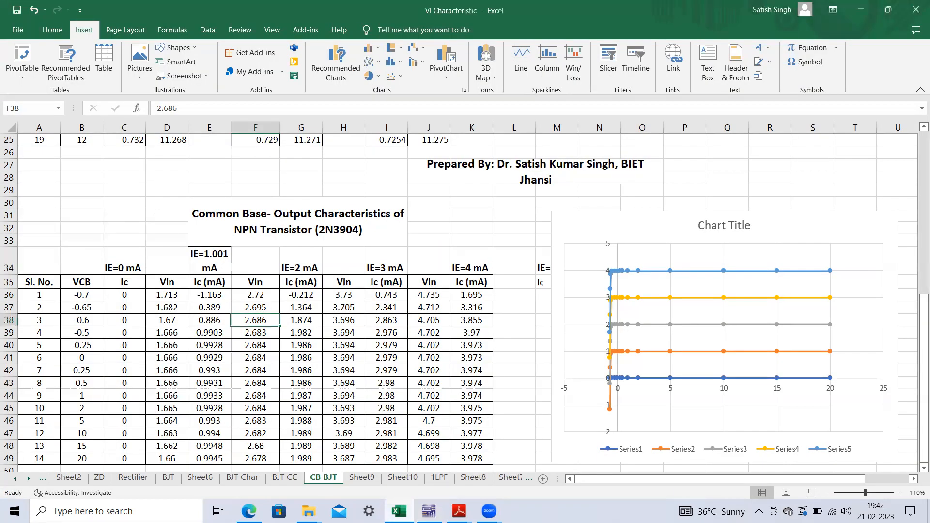
{"action": "left_click", "coordinate": [259, 458]}
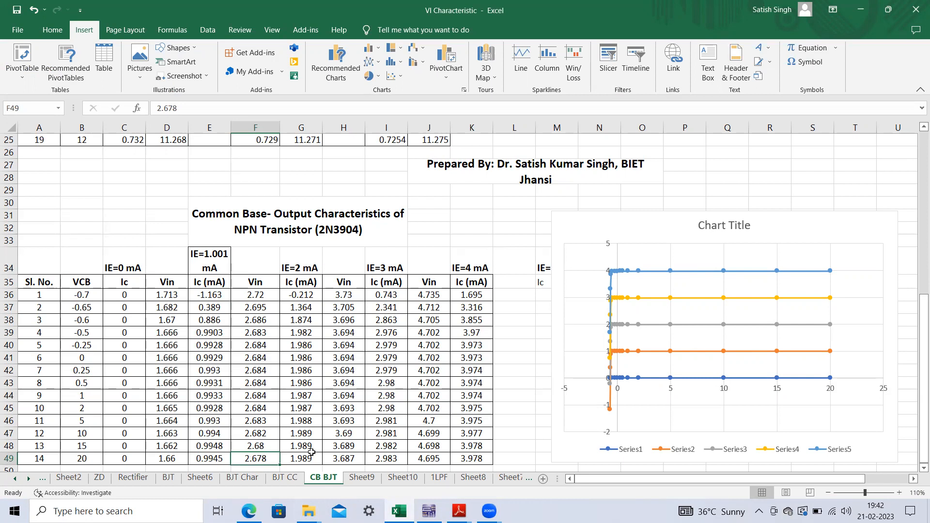
{"action": "left_click", "coordinate": [429, 511]}
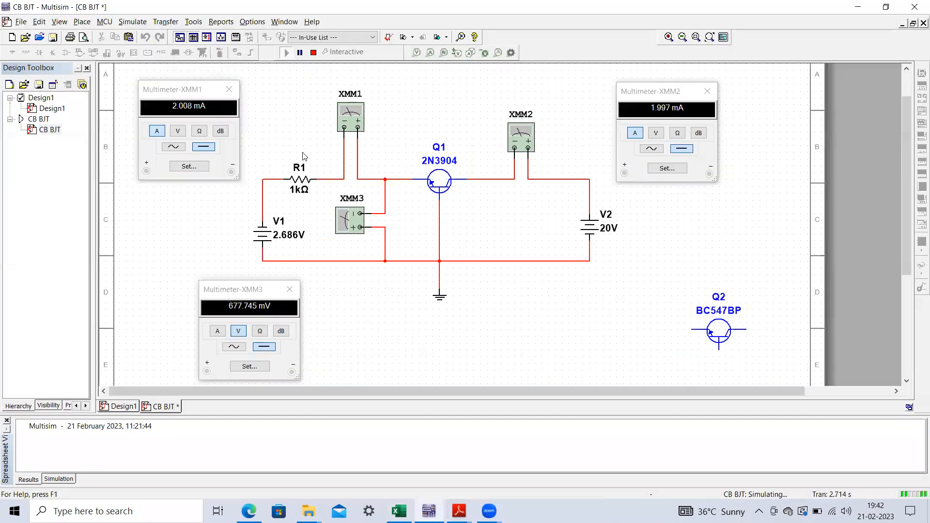
{"action": "left_click", "coordinate": [313, 52]}
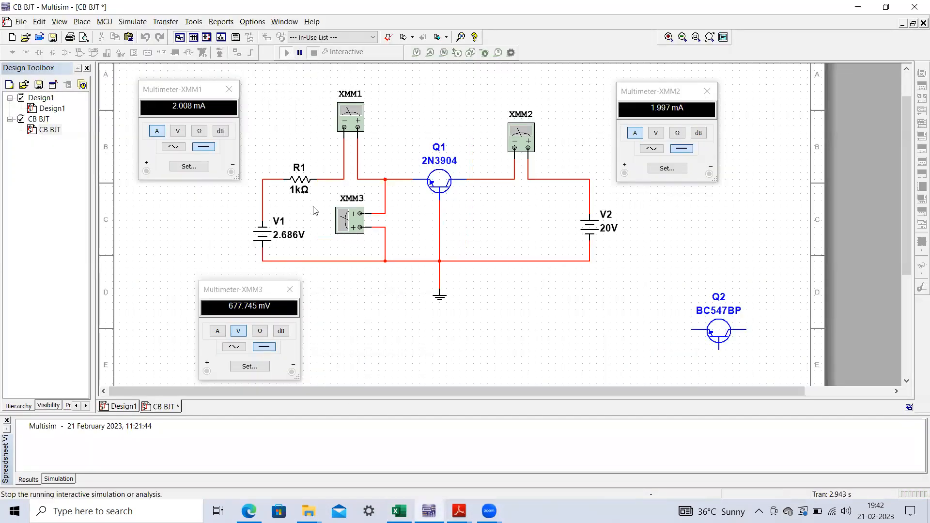
{"action": "double_click", "coordinate": [293, 239]}
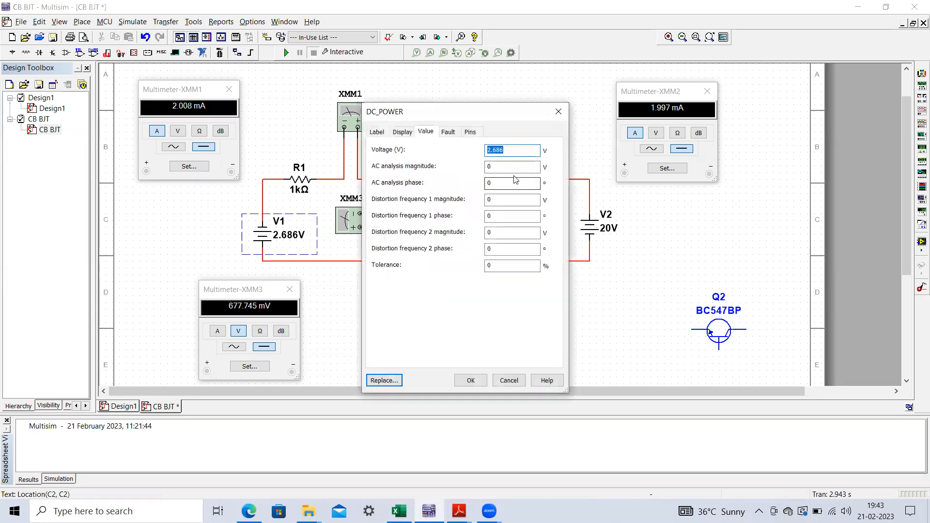
{"action": "left_click", "coordinate": [509, 150]}
{"action": "type", "text": "78"}
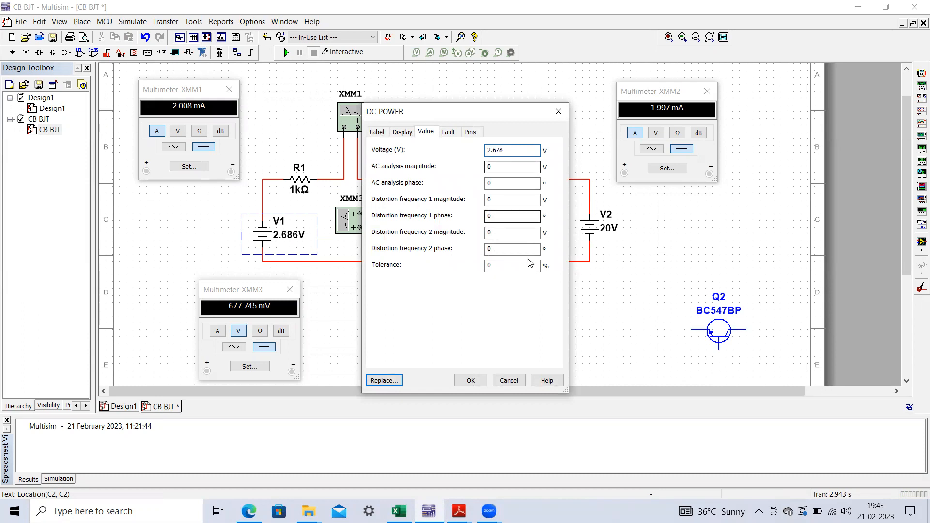
{"action": "left_click", "coordinate": [471, 381]}
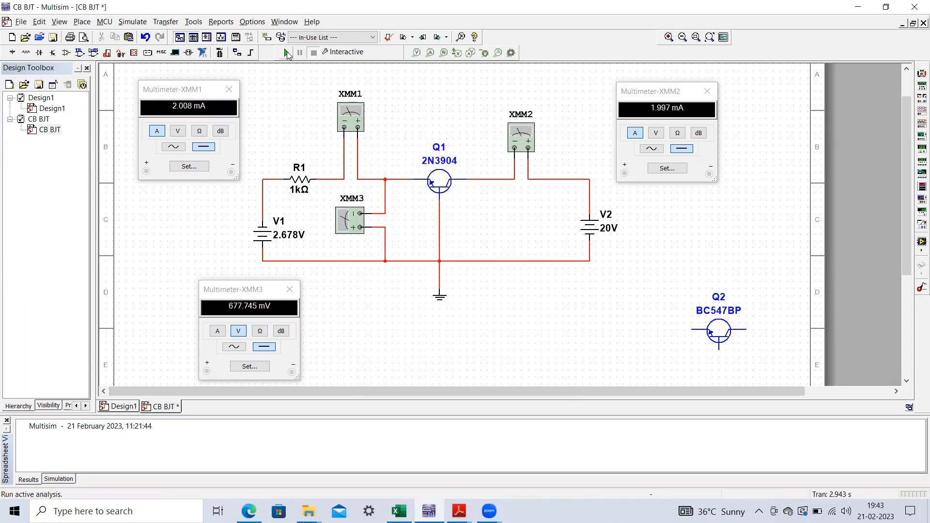
{"action": "left_click", "coordinate": [286, 52]}
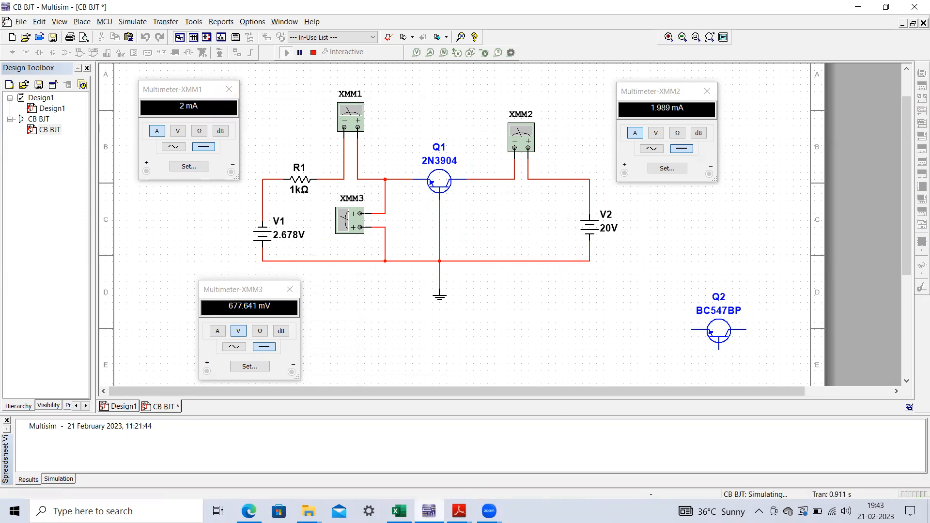
Return to Excel and move the output characteristics chart clear of the IE=5 mA column heading
{"action": "left_click", "coordinate": [398, 511]}
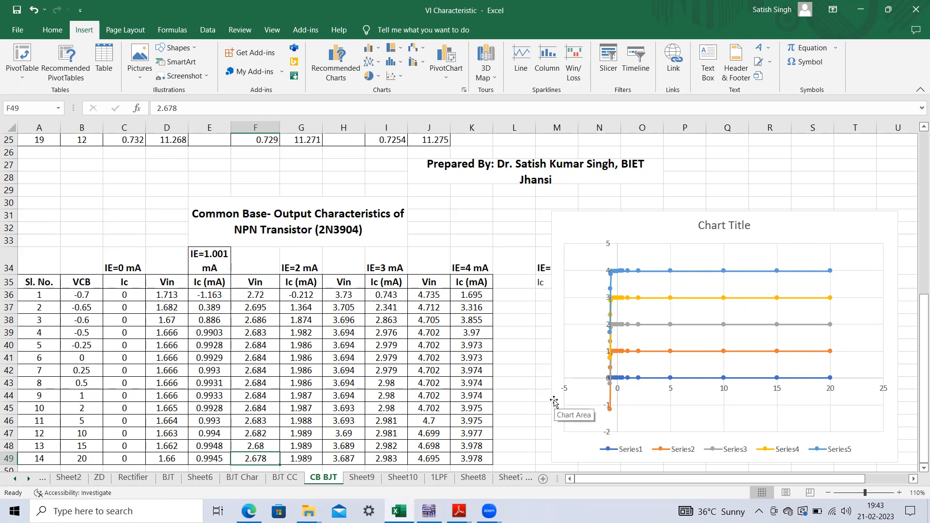
{"action": "left_click_drag", "start_coordinate": [916, 337], "coordinate": [916, 394]}
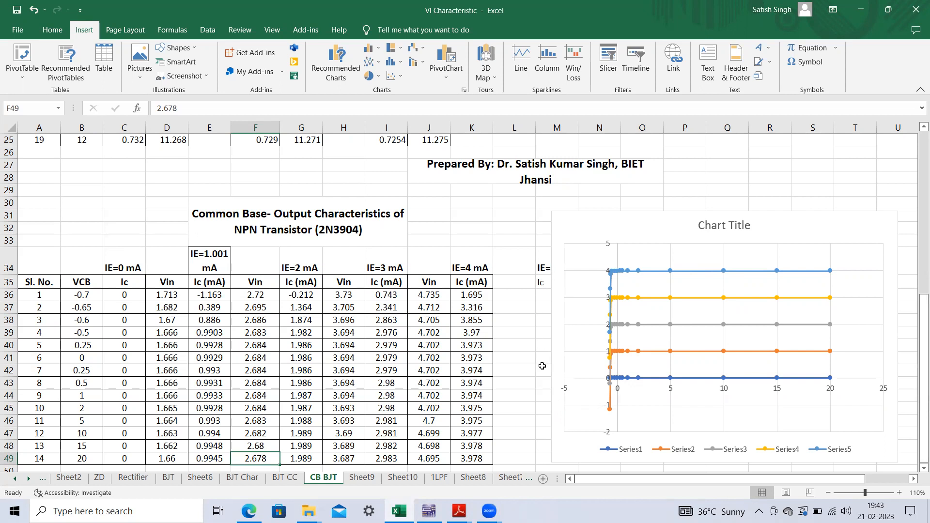
{"action": "left_click_drag", "start_coordinate": [601, 218], "coordinate": [638, 204]}
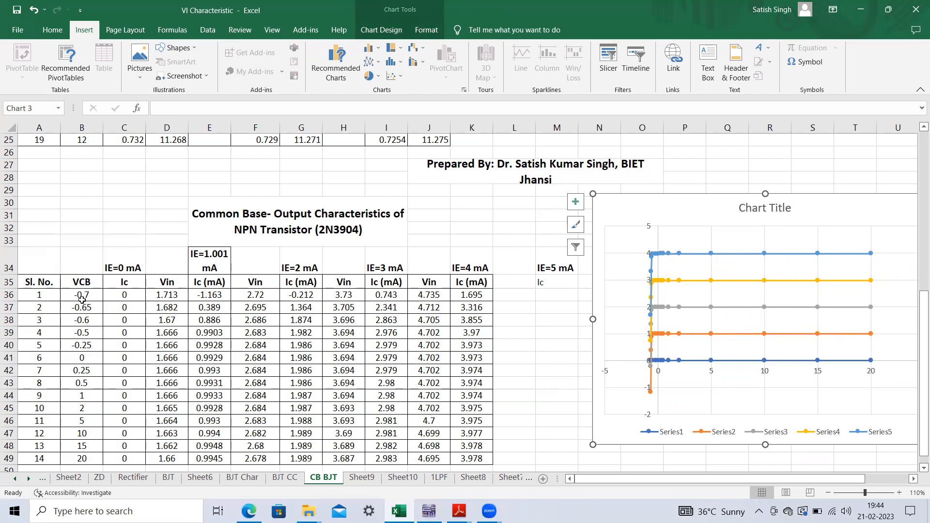
{"action": "left_click_drag", "start_coordinate": [81, 296], "coordinate": [83, 452]}
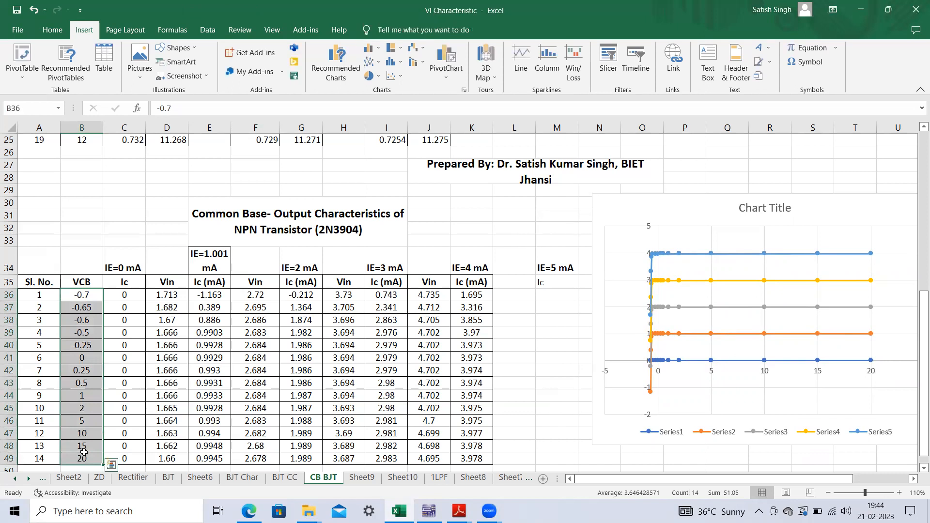
{"action": "left_click_drag", "start_coordinate": [124, 296], "coordinate": [131, 457]}
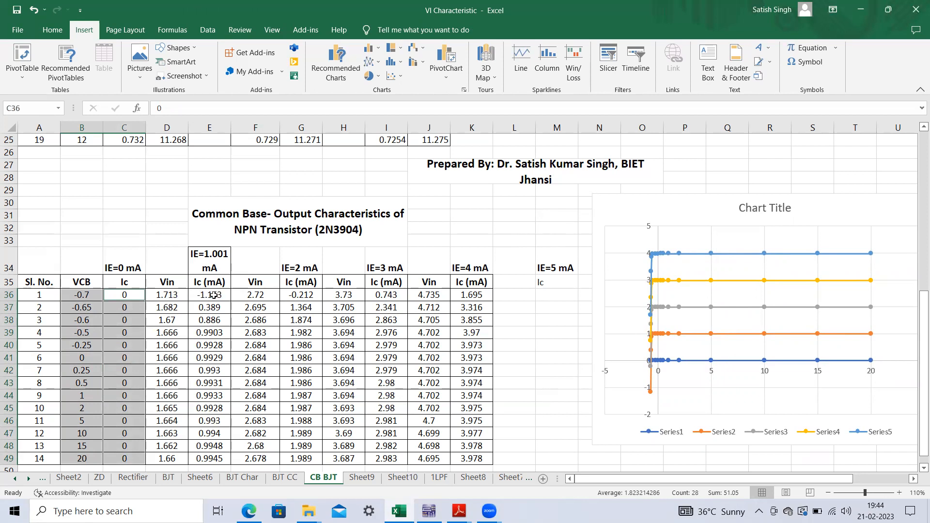
{"action": "left_click_drag", "start_coordinate": [214, 296], "coordinate": [214, 460]}
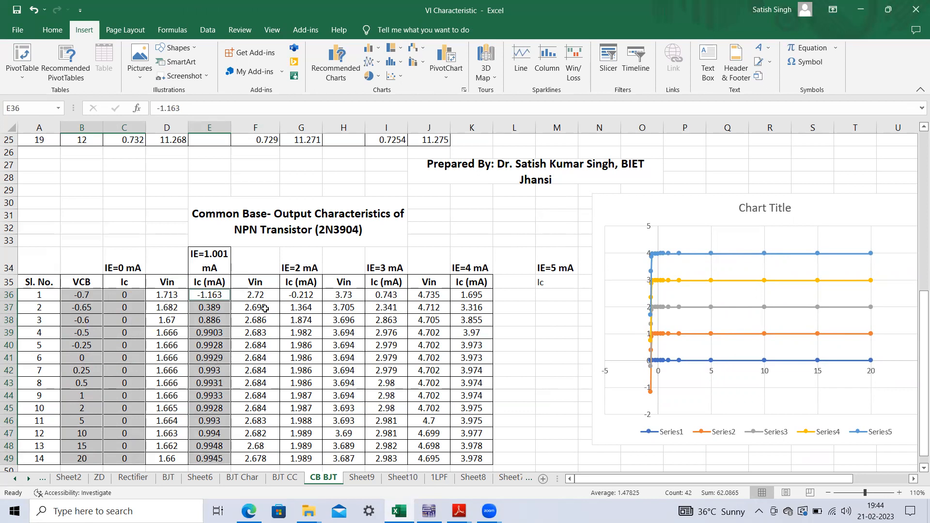
{"action": "left_click_drag", "start_coordinate": [263, 297], "coordinate": [265, 459]}
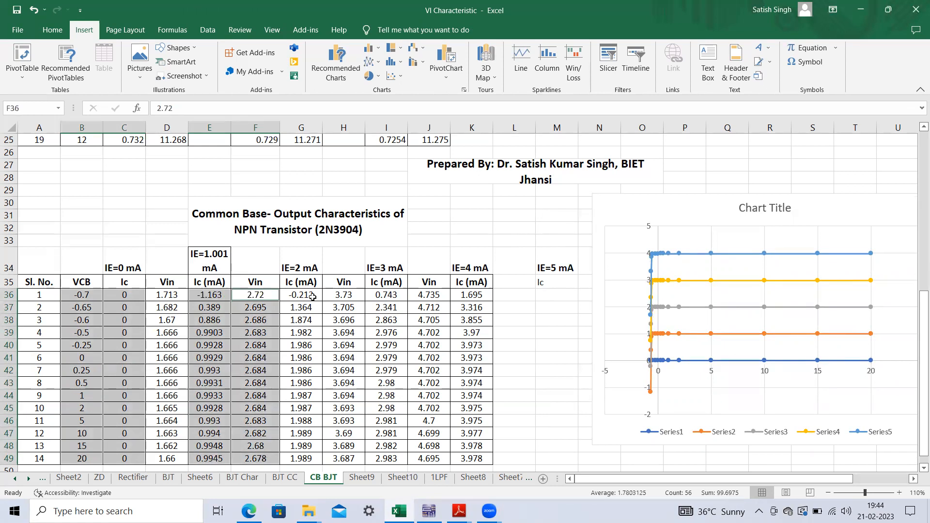
{"action": "left_click", "coordinate": [169, 220]}
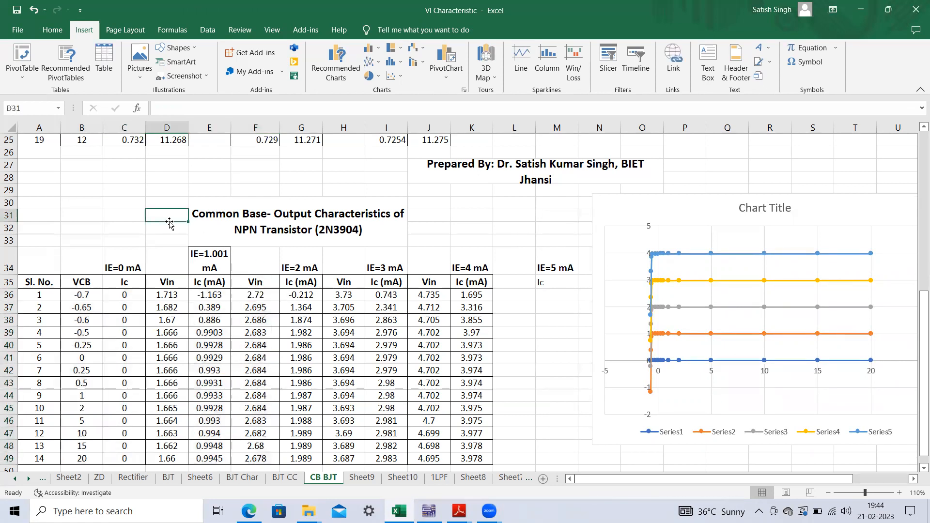
Select the VCB values with the Ic values for IE=0 to 4 mA, and preview a Scatter with Smooth Lines and Markers chart
{"action": "left_click", "coordinate": [87, 297]}
{"action": "left_click_drag", "start_coordinate": [86, 302], "coordinate": [109, 463]}
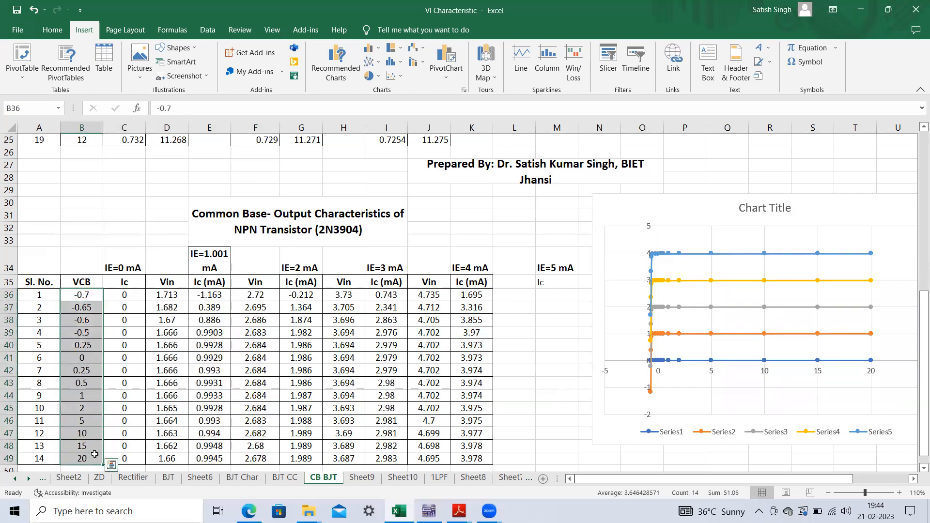
{"action": "left_click_drag", "start_coordinate": [133, 296], "coordinate": [136, 453]}
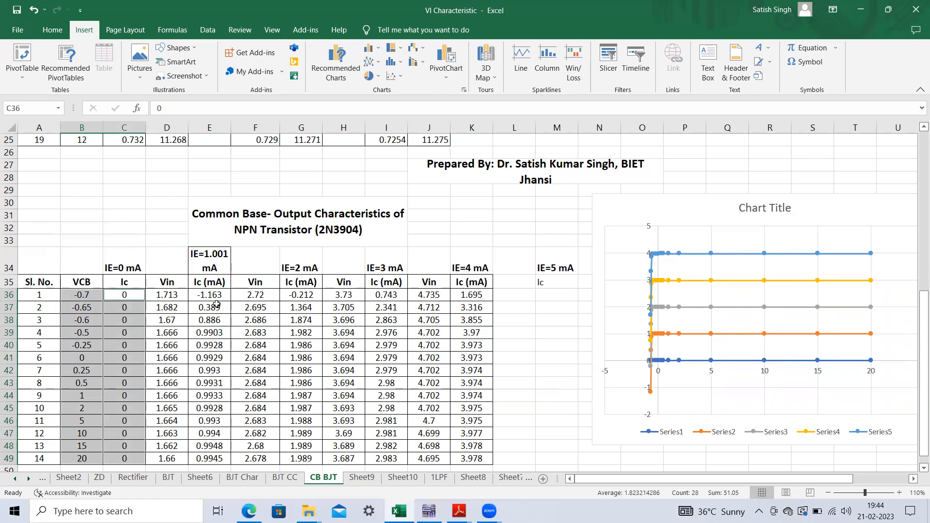
{"action": "left_click_drag", "start_coordinate": [215, 297], "coordinate": [216, 456]}
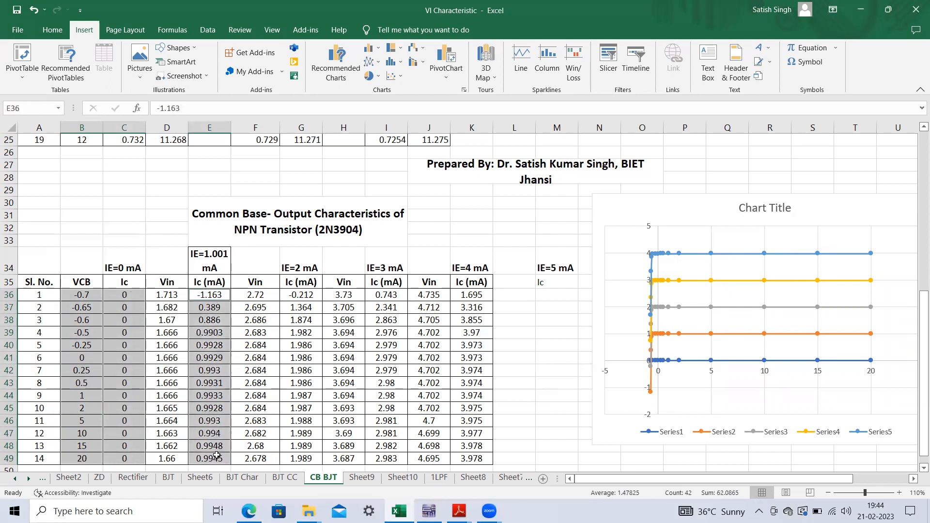
{"action": "left_click_drag", "start_coordinate": [301, 295], "coordinate": [305, 457]}
{"action": "left_click_drag", "start_coordinate": [390, 295], "coordinate": [388, 458]}
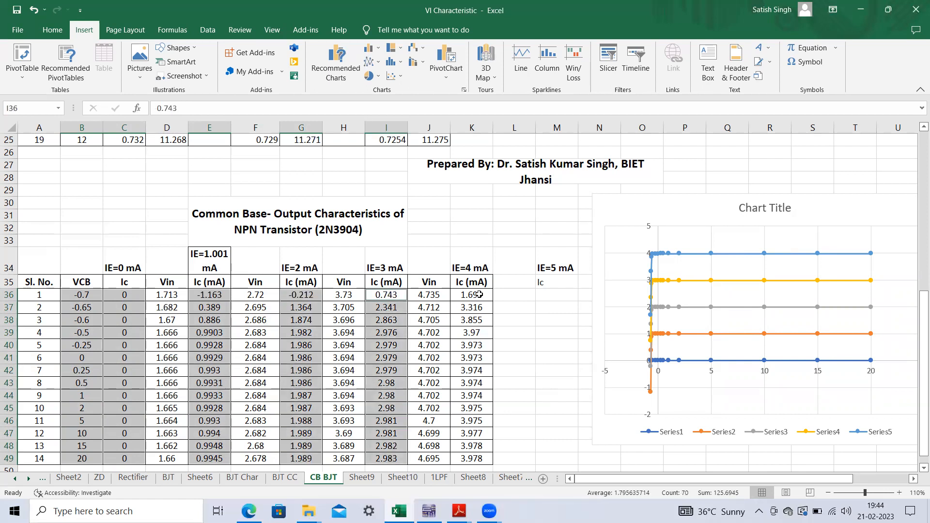
{"action": "left_click_drag", "start_coordinate": [479, 294], "coordinate": [477, 464]}
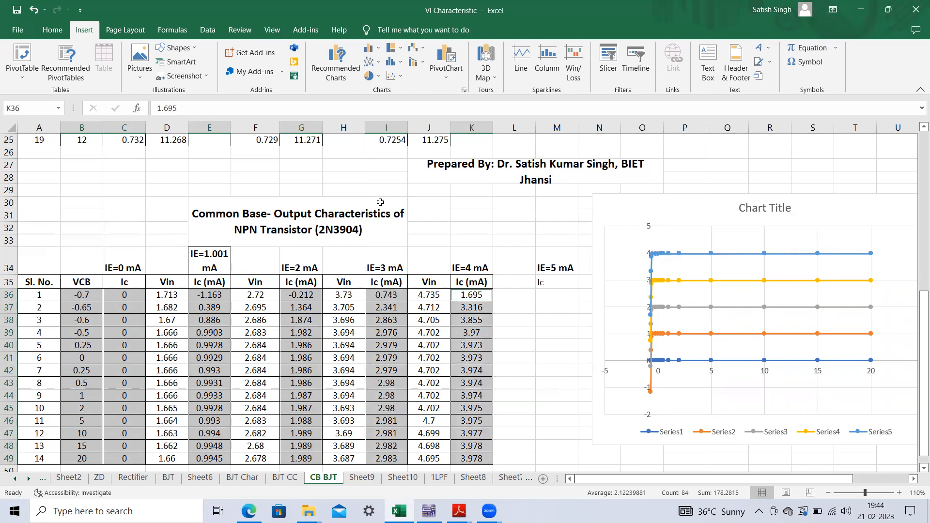
{"action": "left_click", "coordinate": [393, 75]}
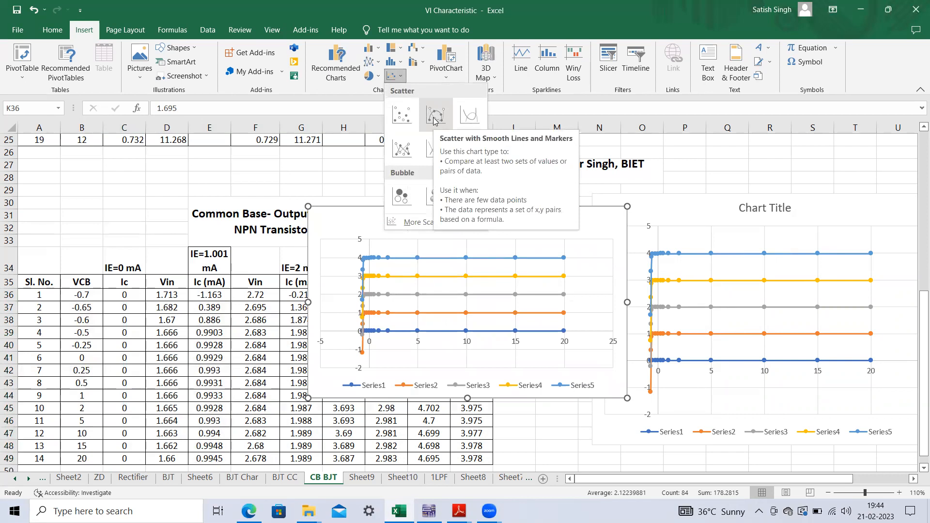
{"action": "left_click", "coordinate": [338, 165]}
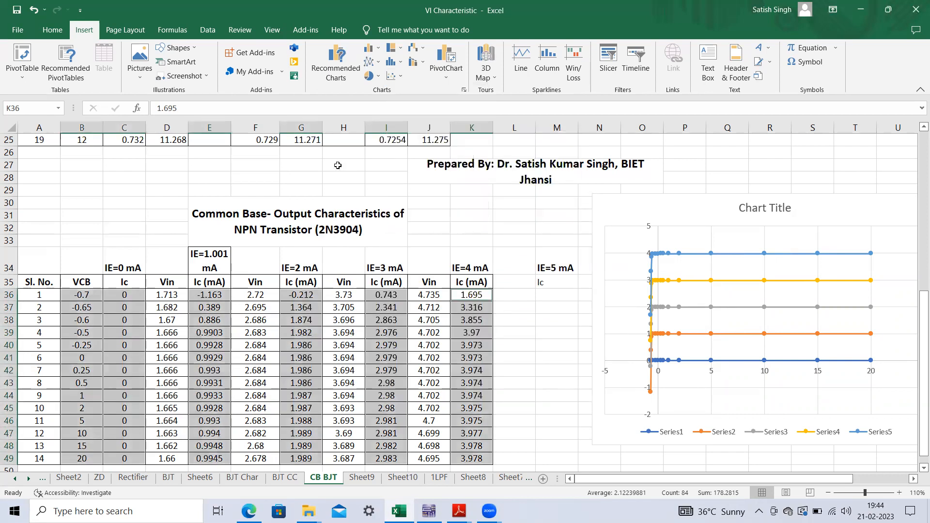
Move and enlarge the existing output characteristics chart, and compare its curves with Fig. 3.8 in the textbook PDF
{"action": "left_click_drag", "start_coordinate": [639, 235], "coordinate": [469, 217]}
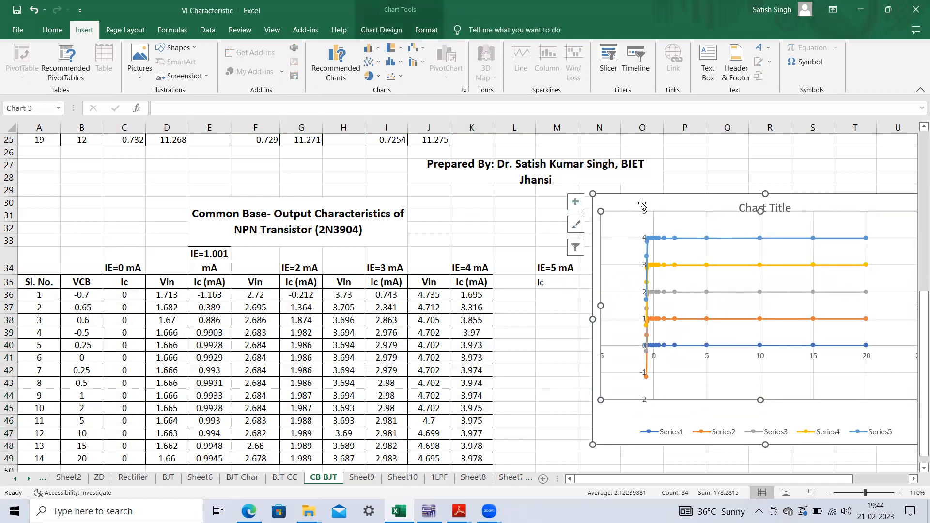
{"action": "left_click_drag", "start_coordinate": [642, 205], "coordinate": [244, 123]}
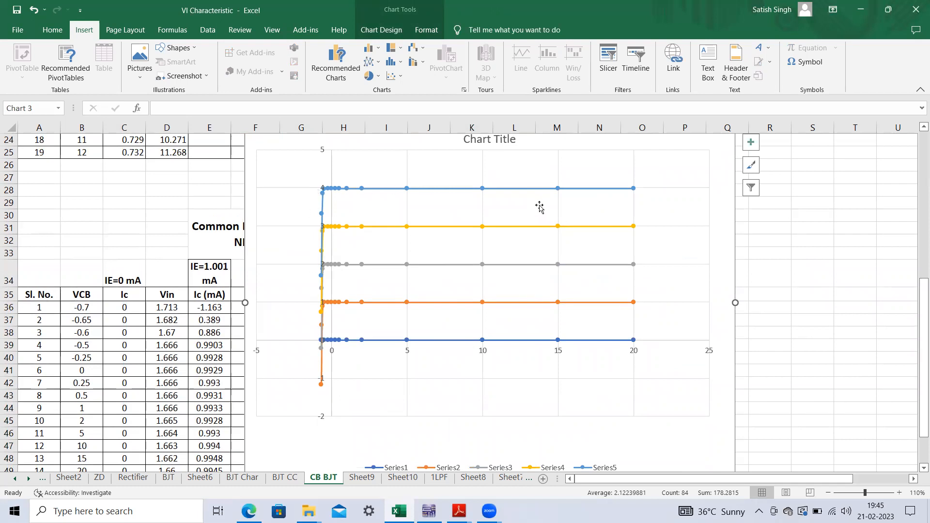
{"action": "mouse_move", "coordinate": [459, 511]}
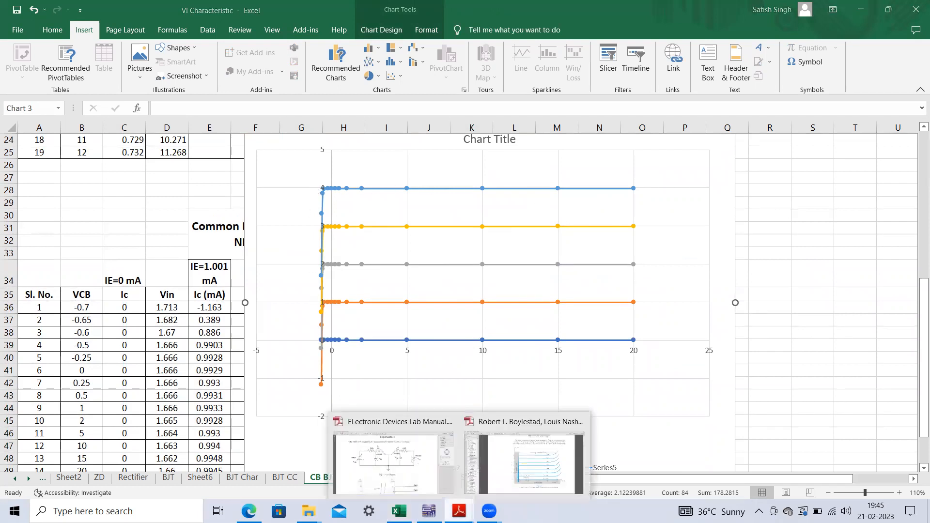
{"action": "left_click", "coordinate": [551, 474]}
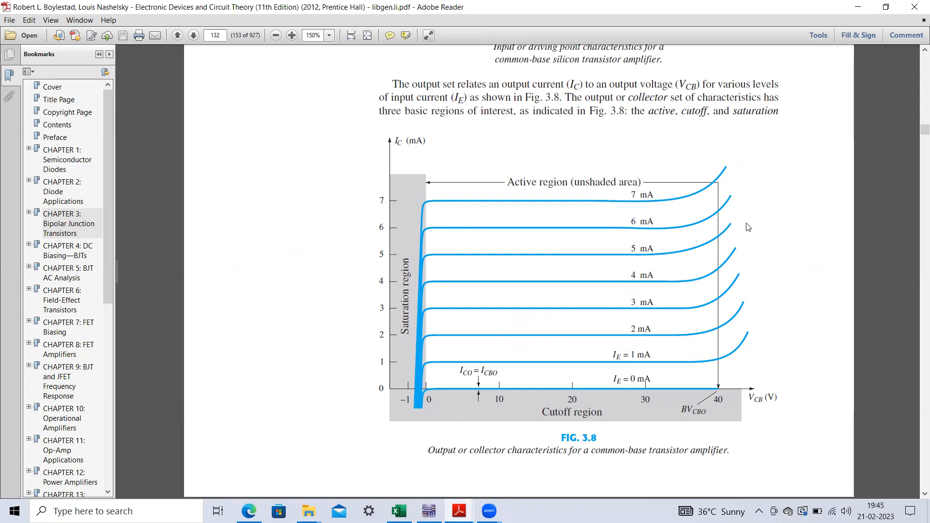
{"action": "left_click", "coordinate": [863, 9]}
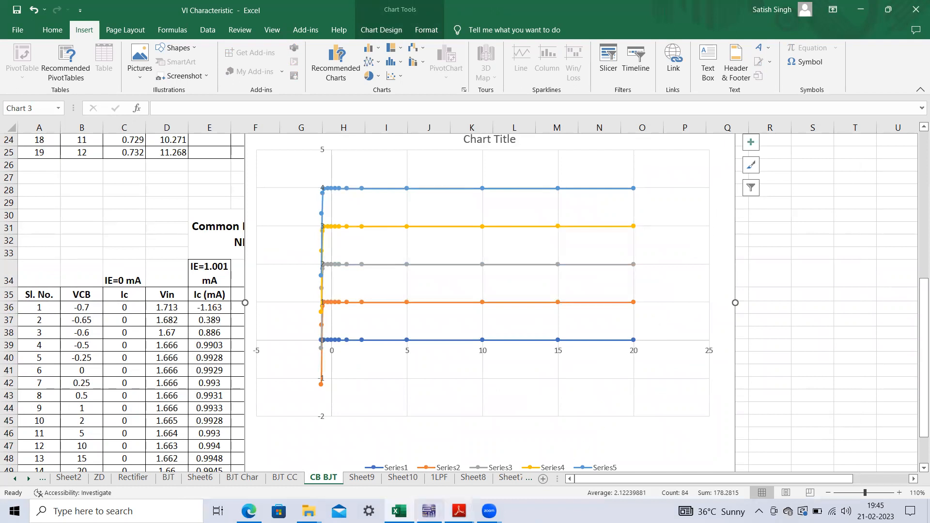
{"action": "mouse_move", "coordinate": [459, 511]}
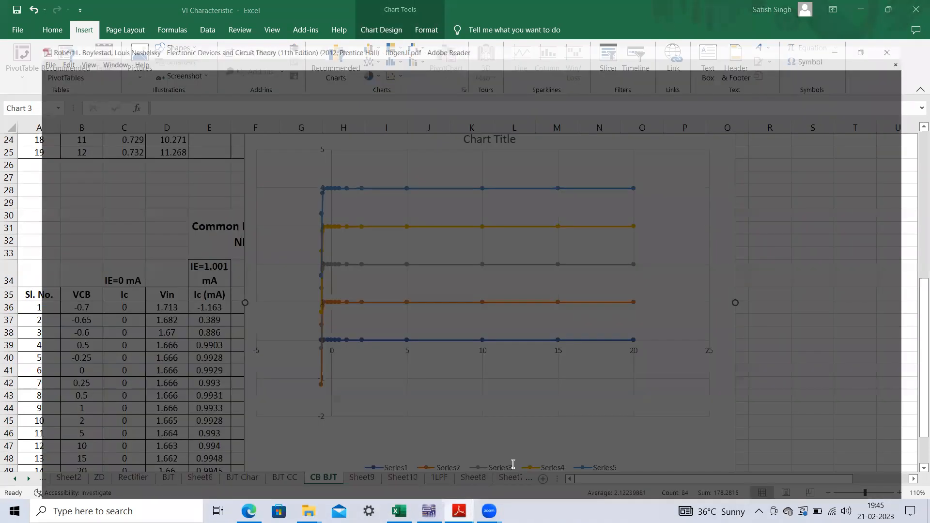